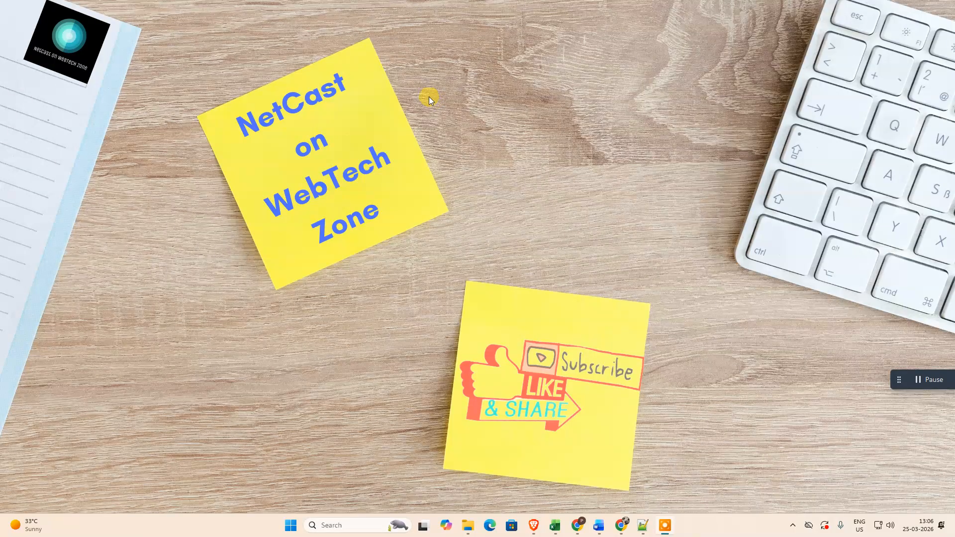
Step: Reduce the blank document's top margin and set its left and right page margins to about 0.7 cm
click(457, 134)
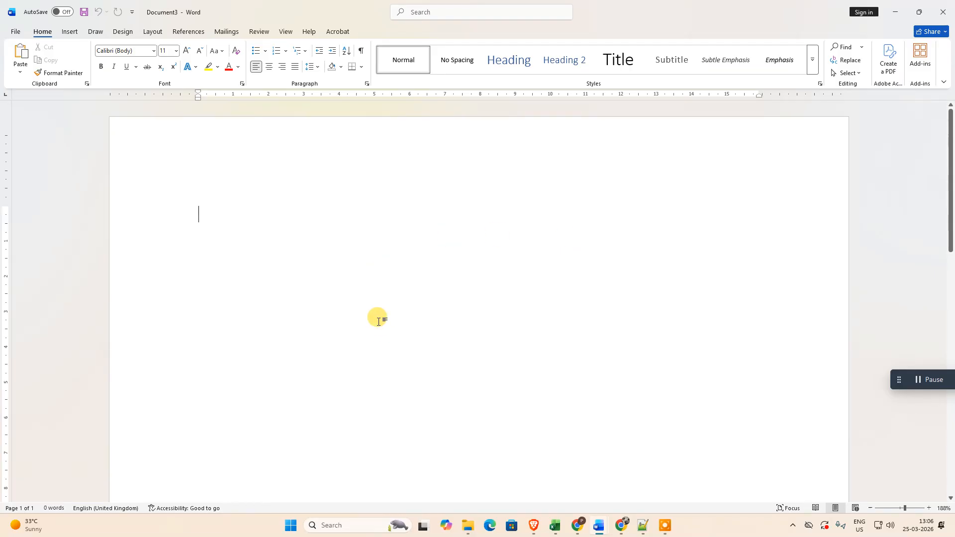
drag(3, 205, 3, 133)
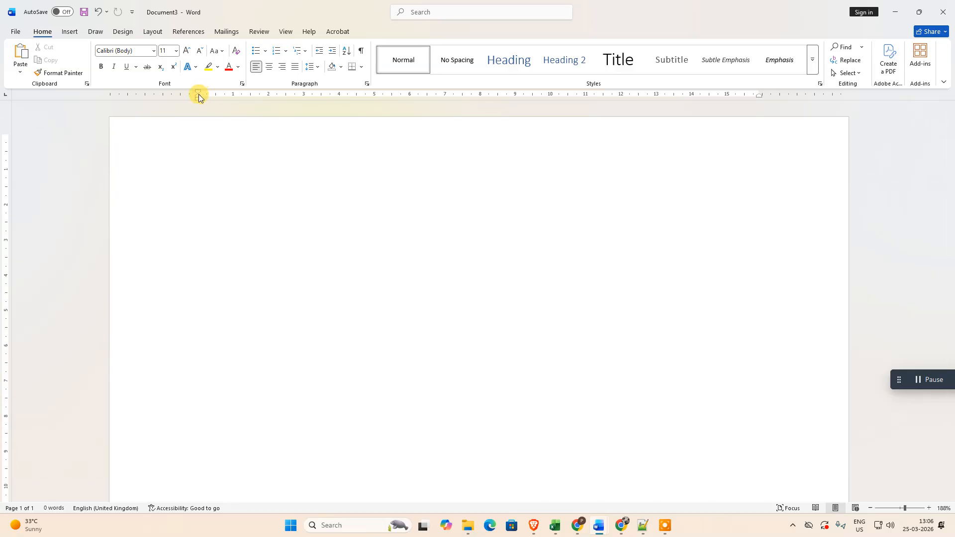
drag(198, 93, 136, 93)
drag(756, 93, 818, 93)
click(351, 198)
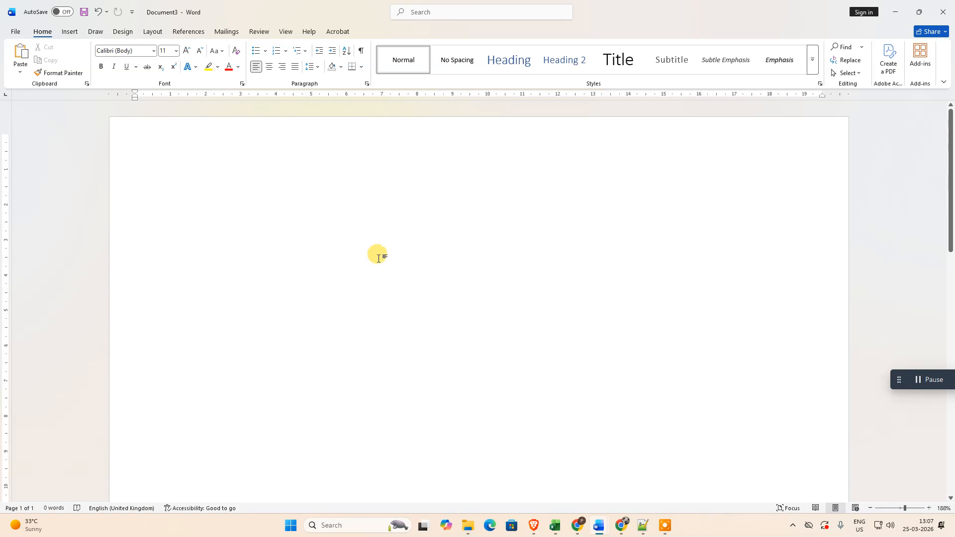
Step: Insert the built-in Blank header and fill it with the text "SDFASDFASDFASDF ASDF ASDF"
click(422, 12)
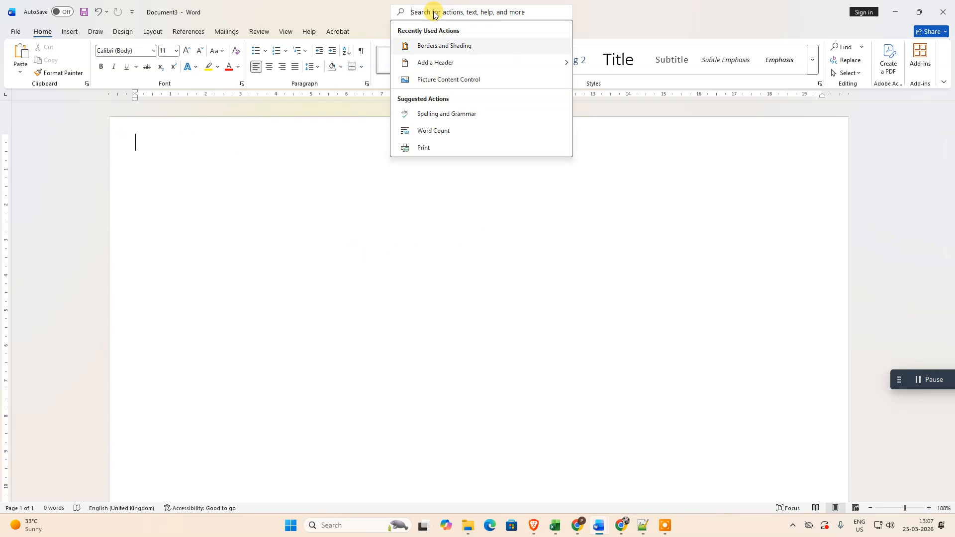
text(HEADER)
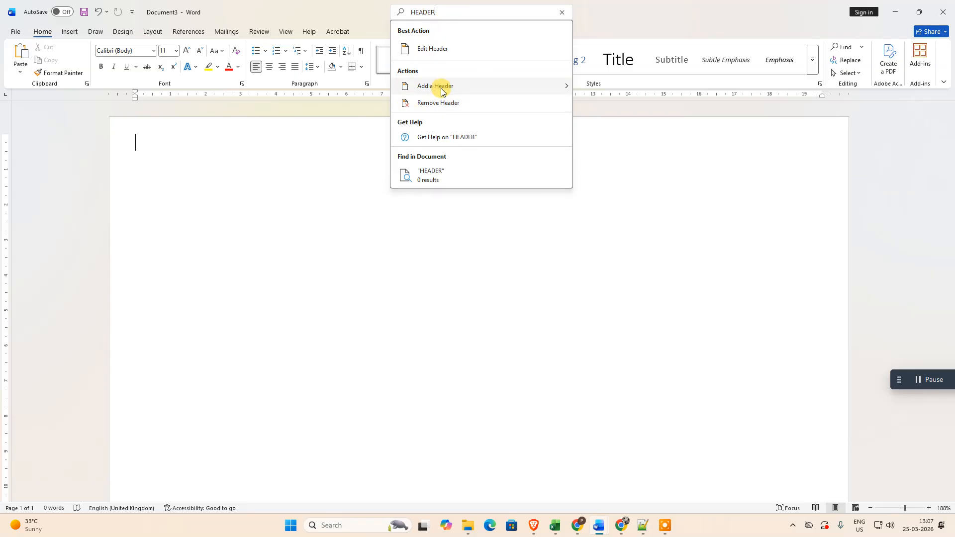
mouse_move(441, 91)
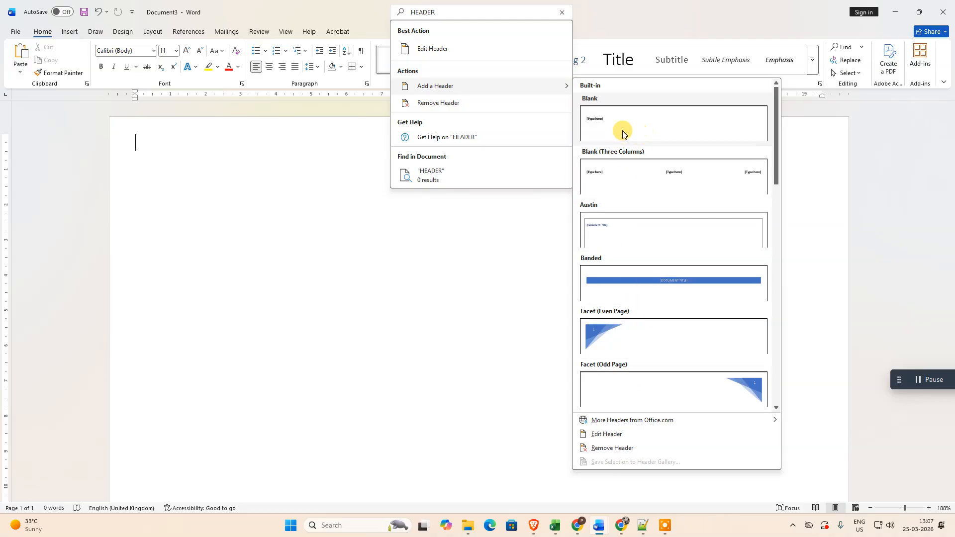
click(660, 126)
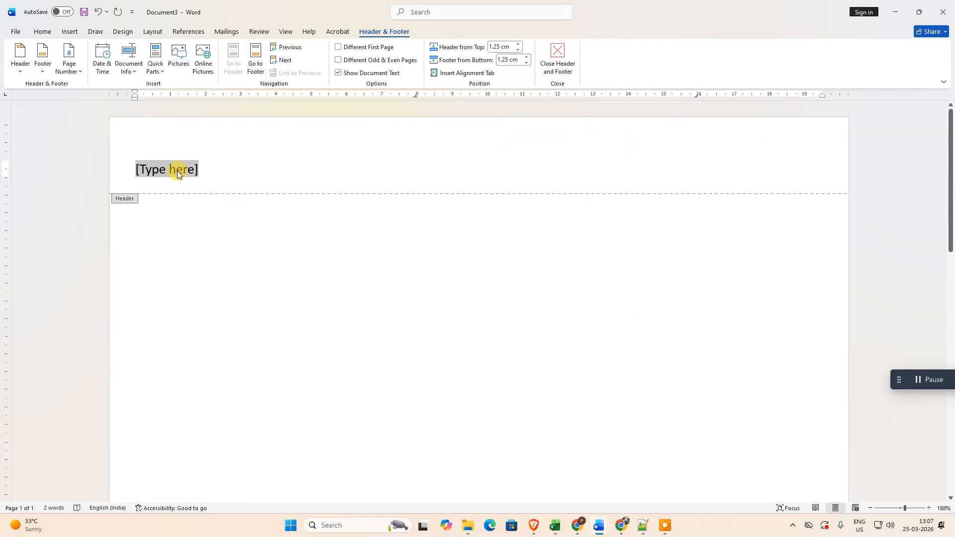
text(SDFASDFASDFASDF ASDF ASDF)
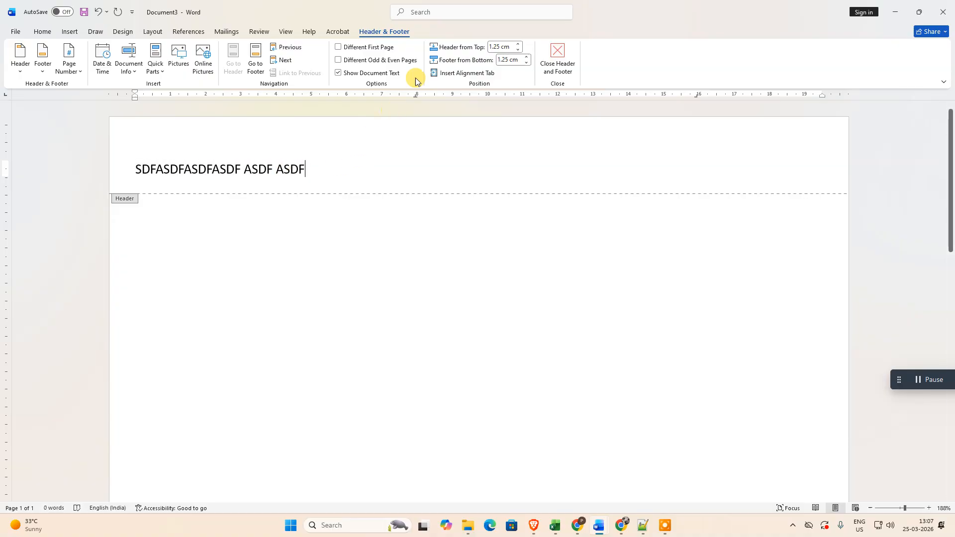
Step: Find the Borders and Shading command with a search and open its settings for the header paragraph
click(450, 12)
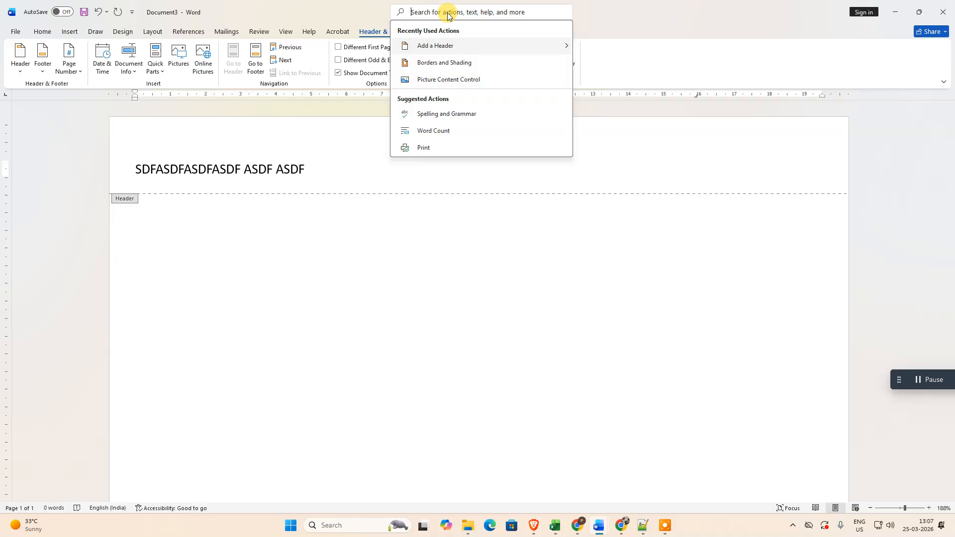
text(BORDERS AND)
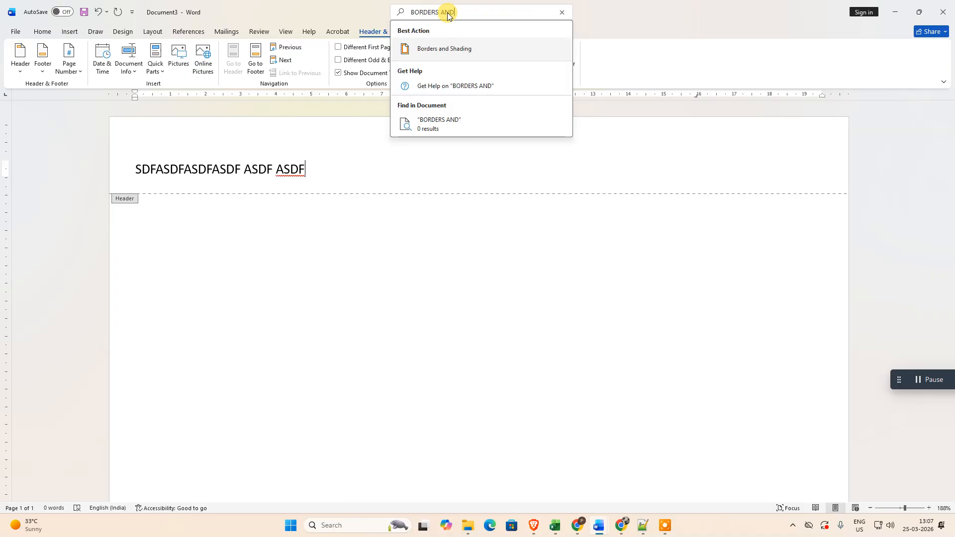
text( SHADING)
click(446, 49)
mouse_move(521, 166)
mouse_down()
mouse_move(550, 151)
mouse_move(661, 144)
mouse_move(513, 147)
mouse_up()
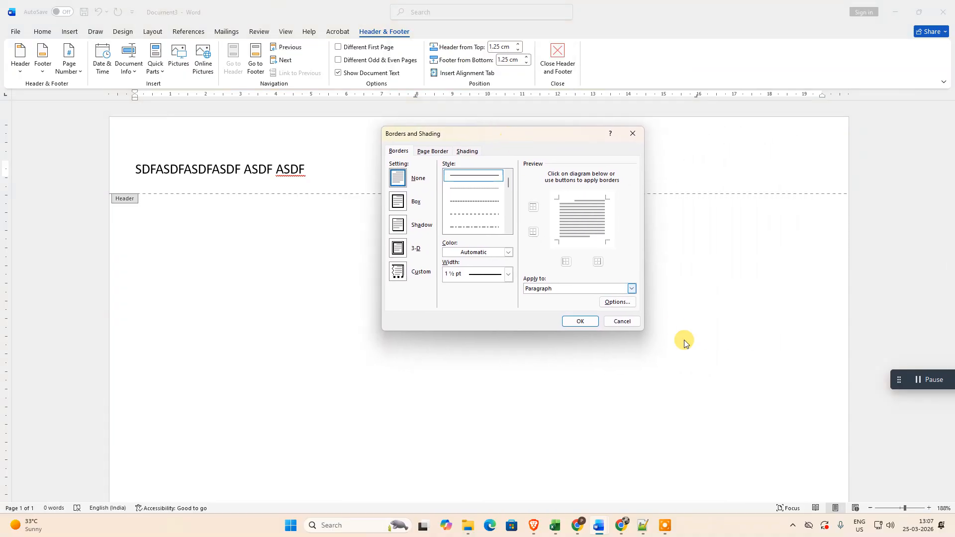
click(427, 151)
click(399, 152)
click(432, 151)
click(467, 151)
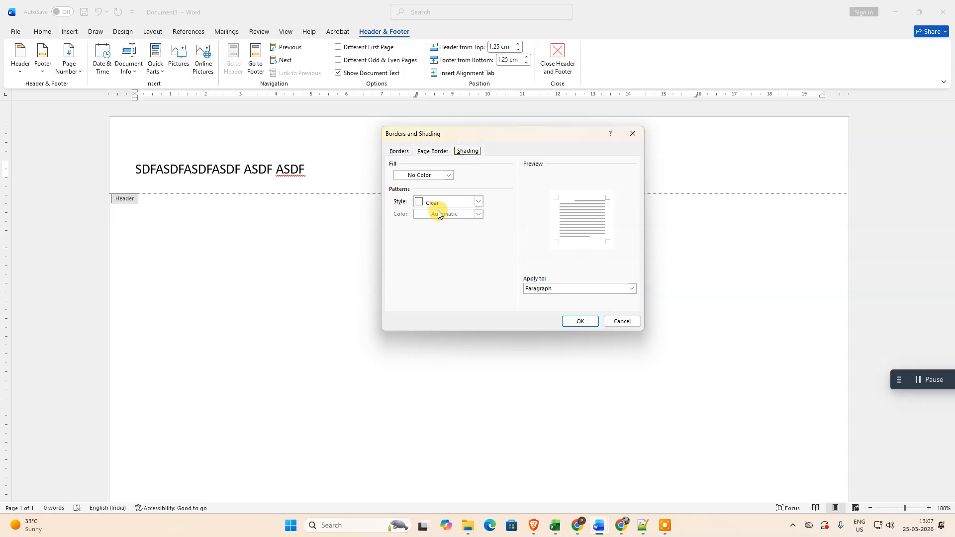
click(400, 152)
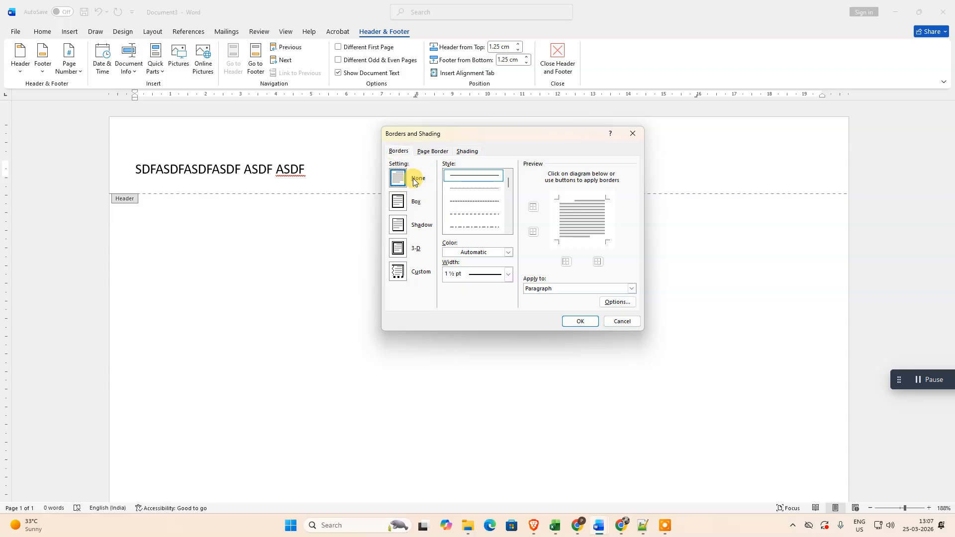
Step: Choose a solid line style with a 2¼ pt width for the header paragraph's border
mouse_move(508, 182)
mouse_down()
mouse_move(507, 230)
mouse_move(507, 179)
mouse_up()
click(458, 178)
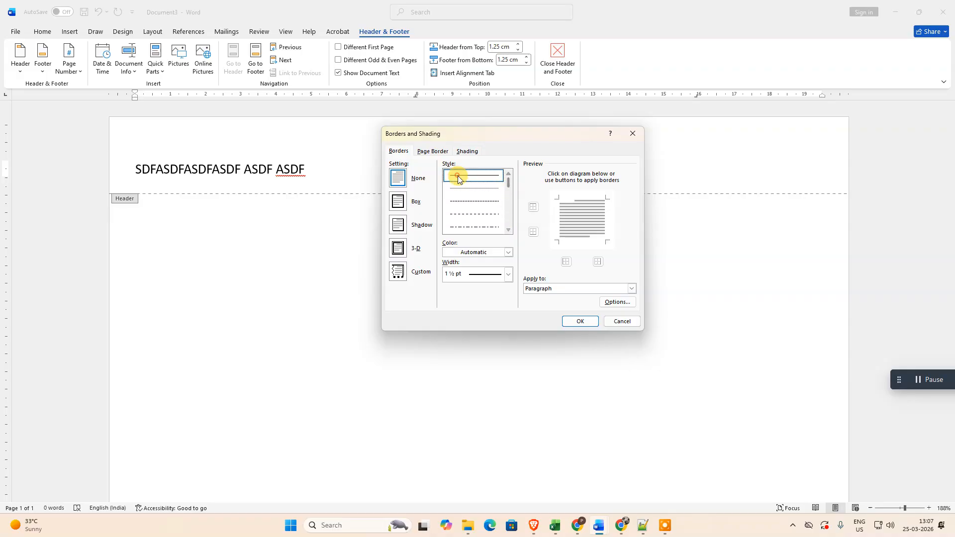
click(506, 275)
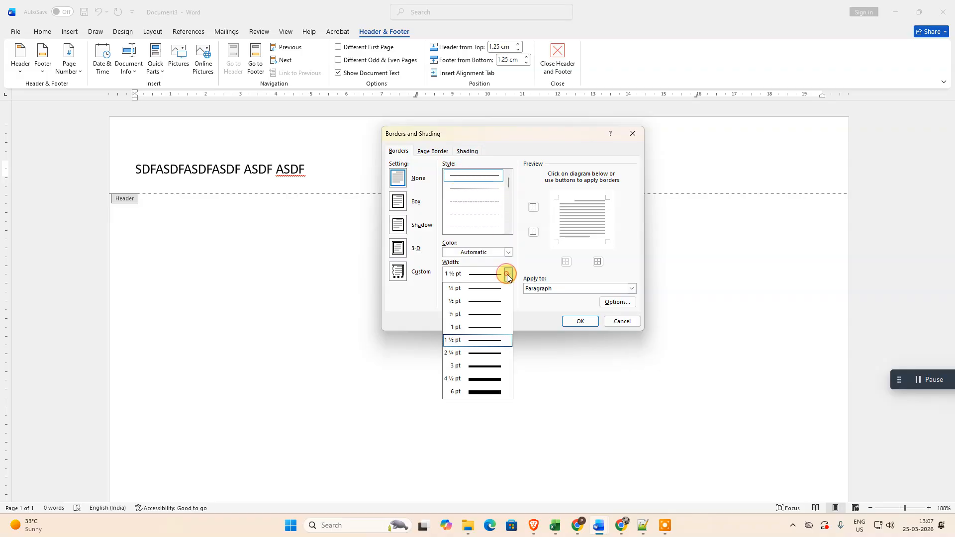
click(485, 352)
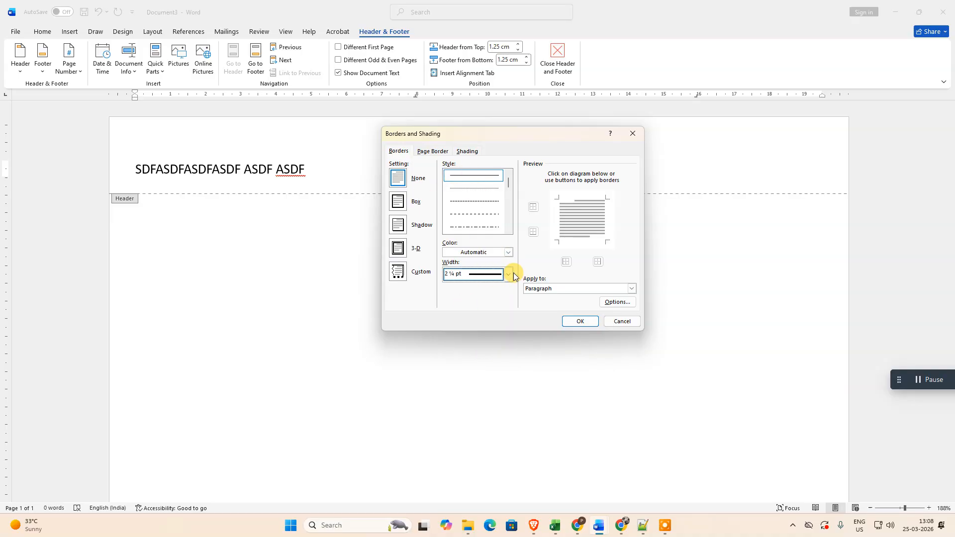
Step: Set the border colour to Black, Text 1, and apply the border only along the bottom of the header paragraph
click(508, 252)
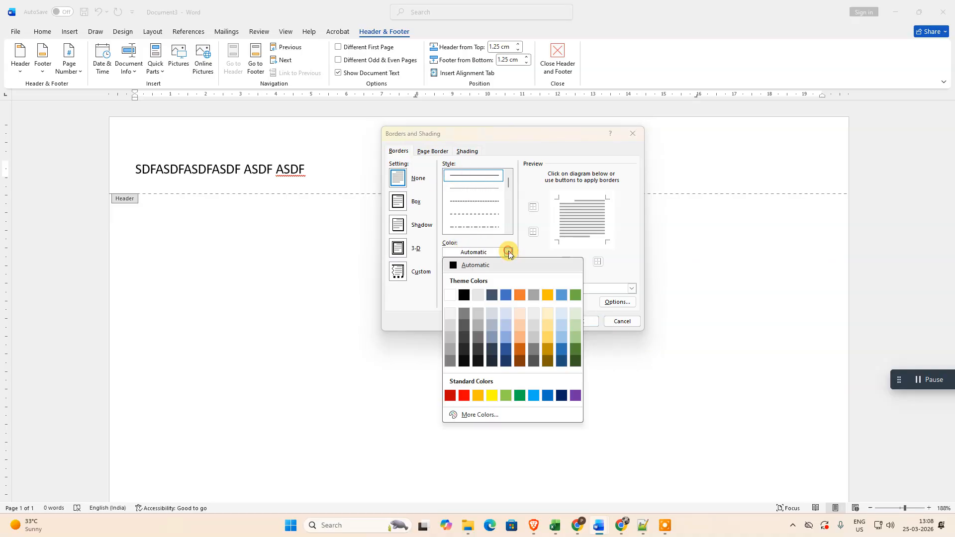
click(559, 348)
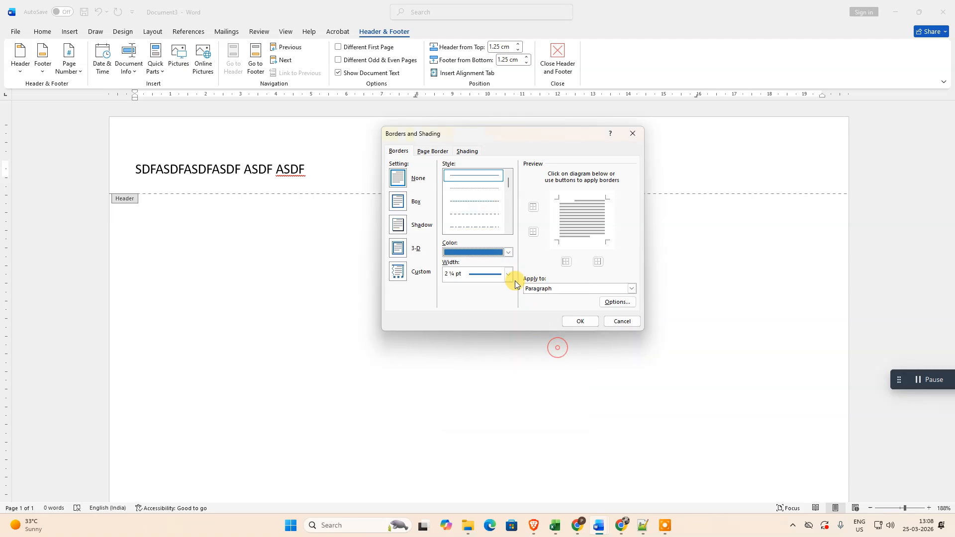
click(508, 254)
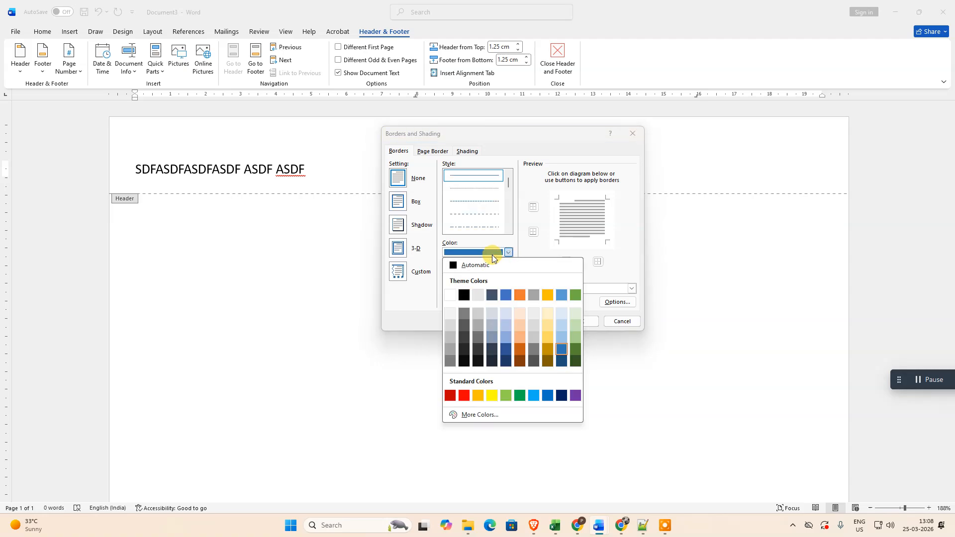
click(464, 295)
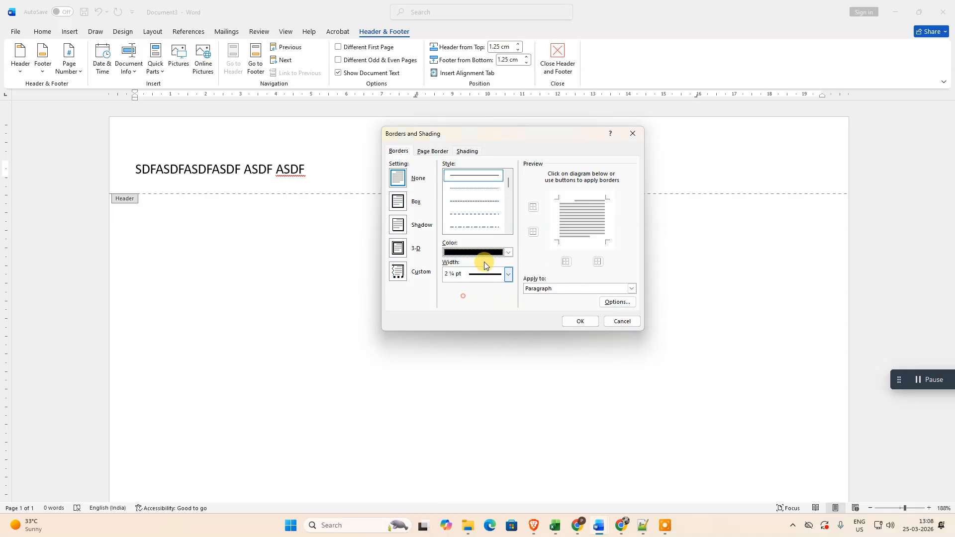
click(532, 233)
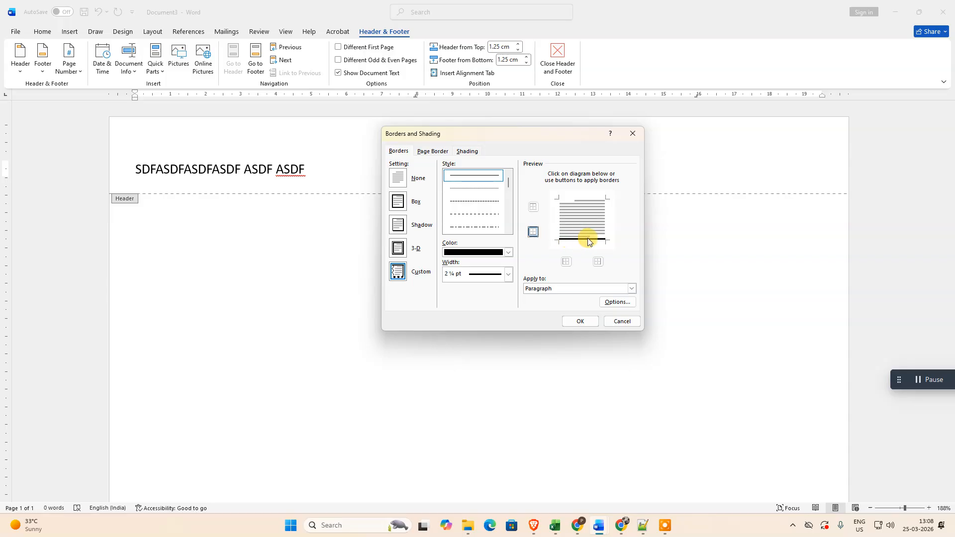
click(591, 325)
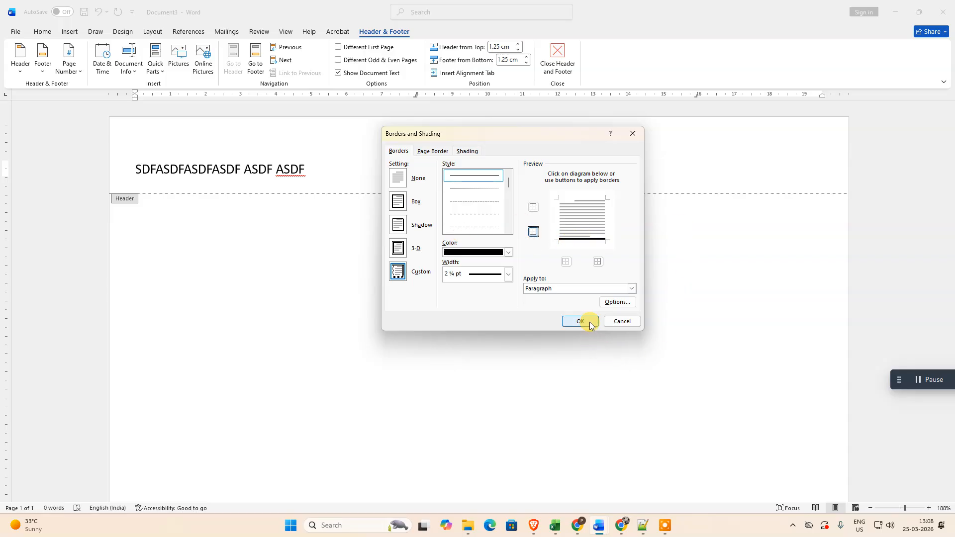
Step: Center the header text above its border line
click(132, 170)
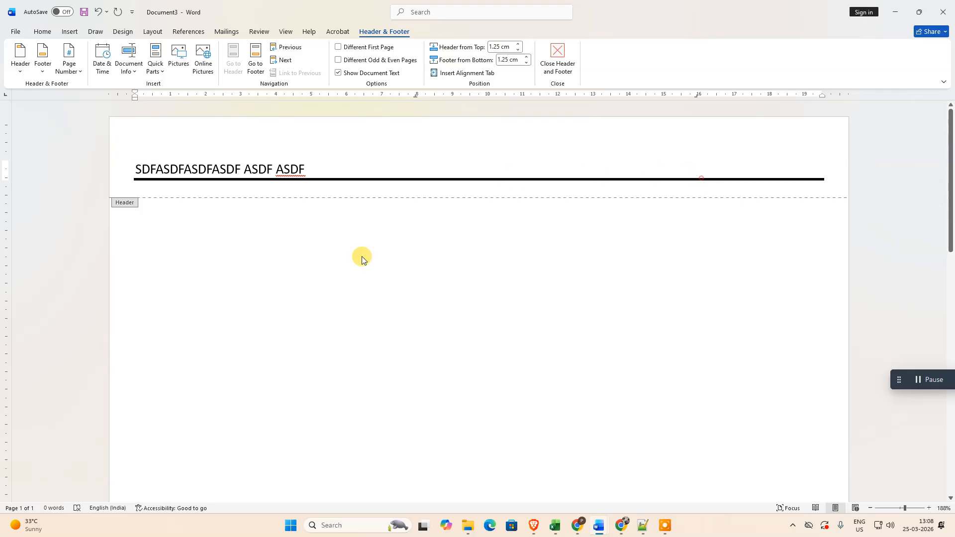
click(299, 281)
drag(135, 164, 308, 165)
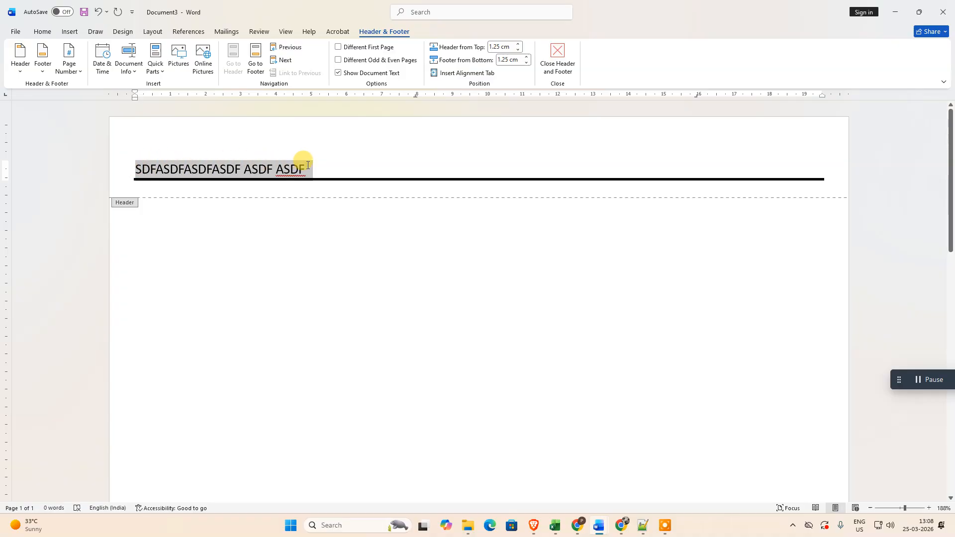
click(220, 170)
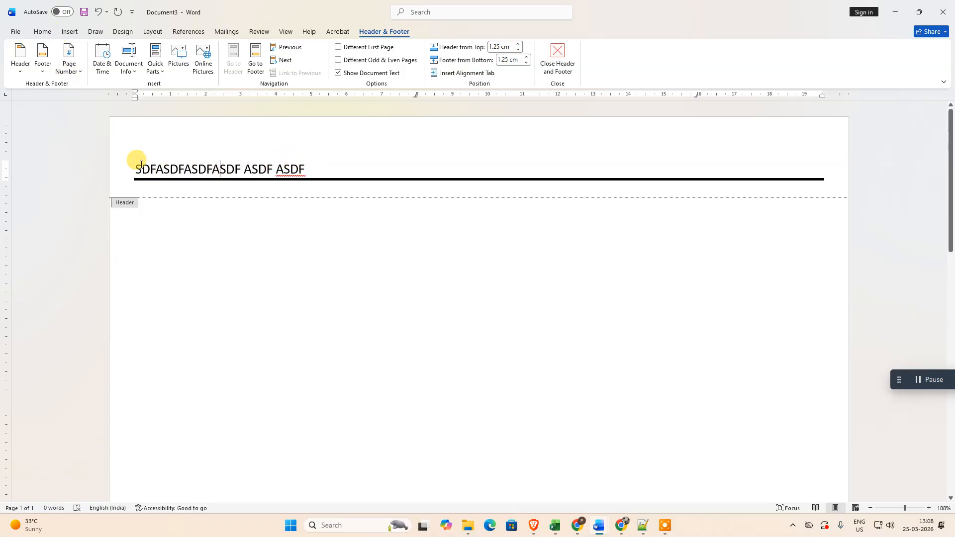
drag(137, 165, 304, 165)
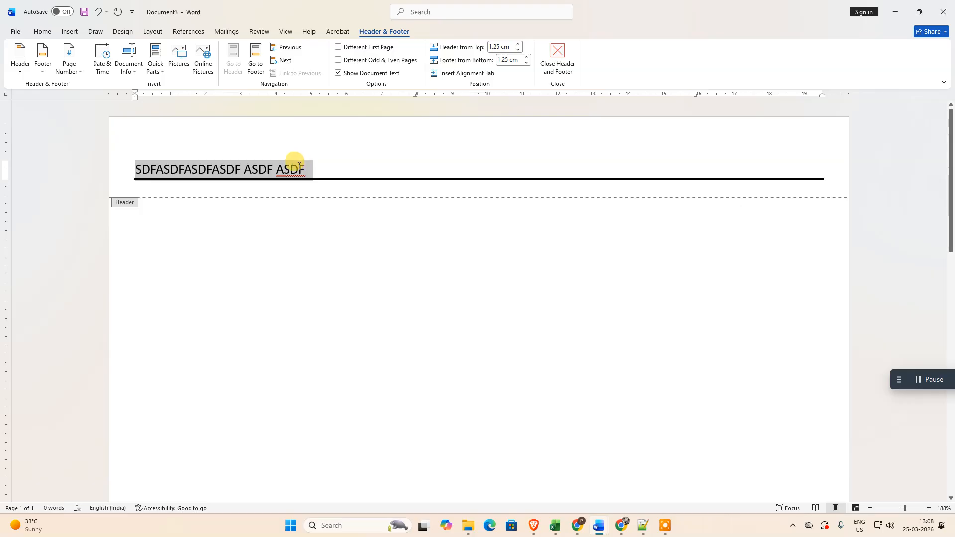
click(42, 31)
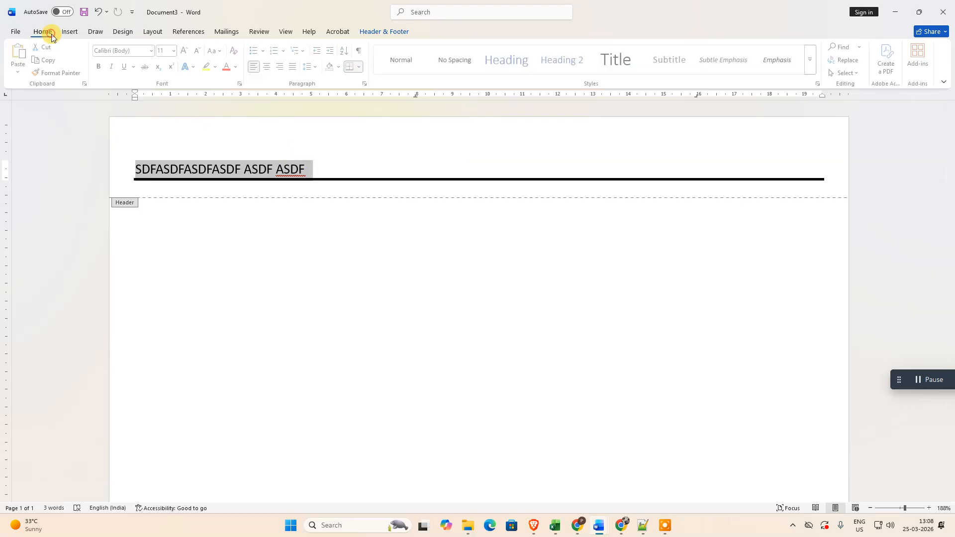
click(273, 67)
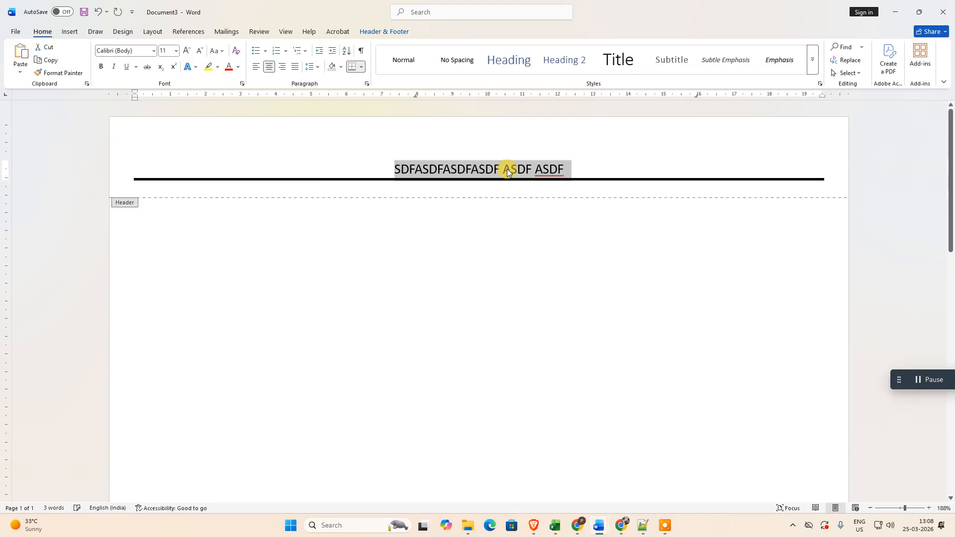
Step: Try justified alignment on the header text and restore its centered alignment
click(565, 170)
drag(569, 168, 427, 169)
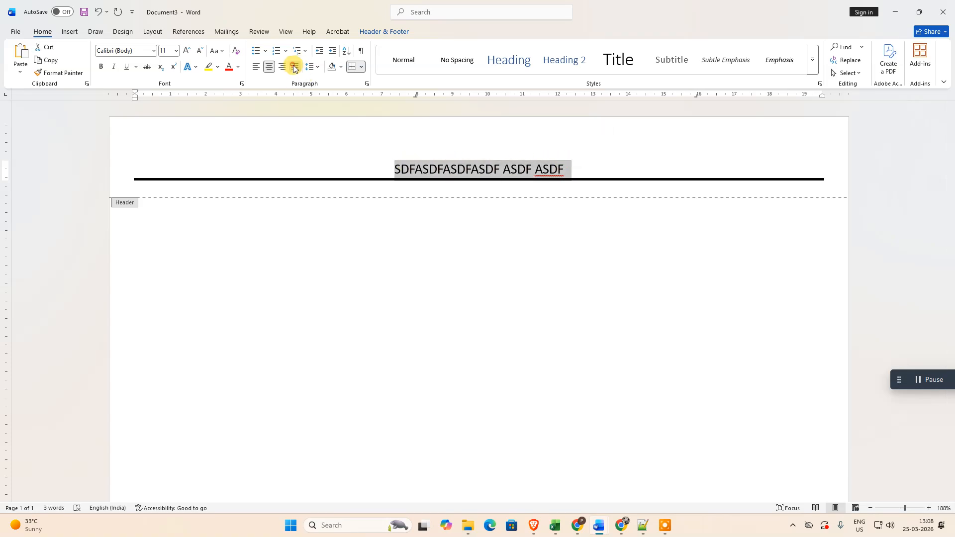
click(293, 67)
click(269, 66)
click(506, 185)
drag(549, 166, 437, 165)
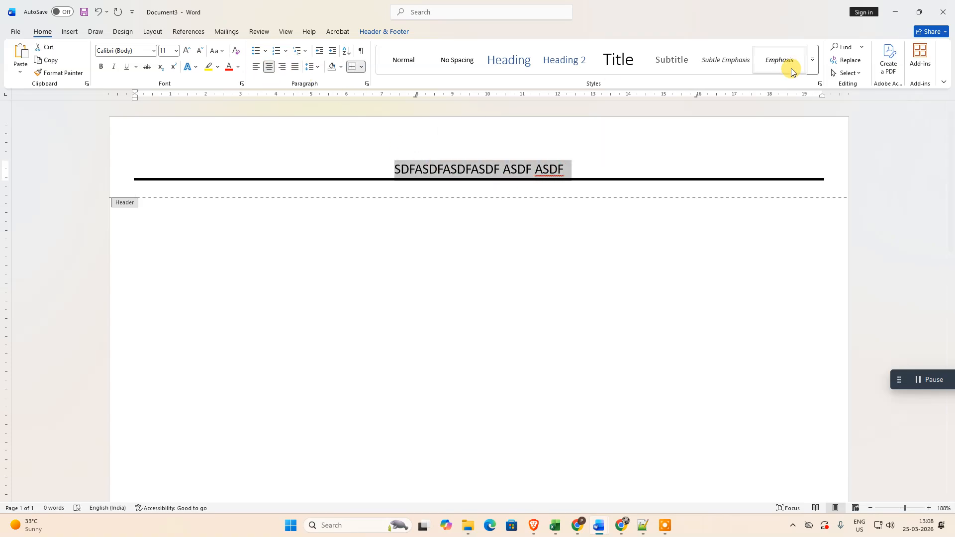
Step: Widen the right page margin to about 1.5 cm and the left to about 1 cm, leaving header editing
drag(821, 93, 797, 94)
key(Escape)
drag(132, 93, 143, 94)
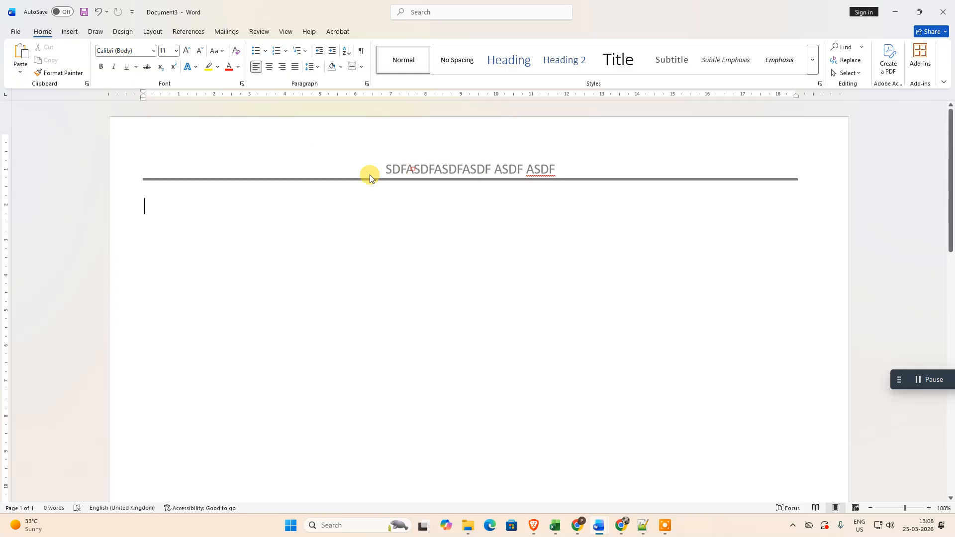
Step: Reopen the header for editing and place the insertion point in the blank area before its text
triple_click(400, 169)
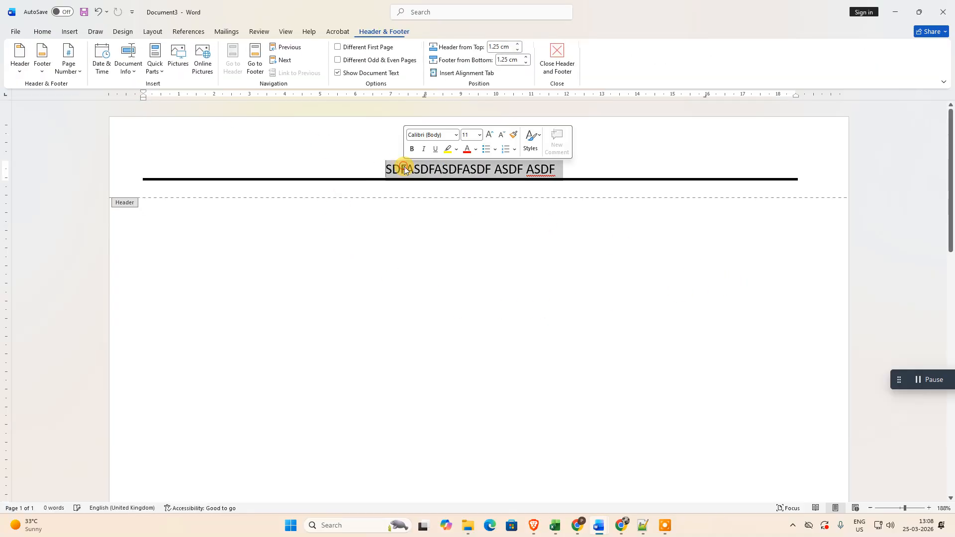
click(496, 177)
click(305, 309)
double_click(308, 164)
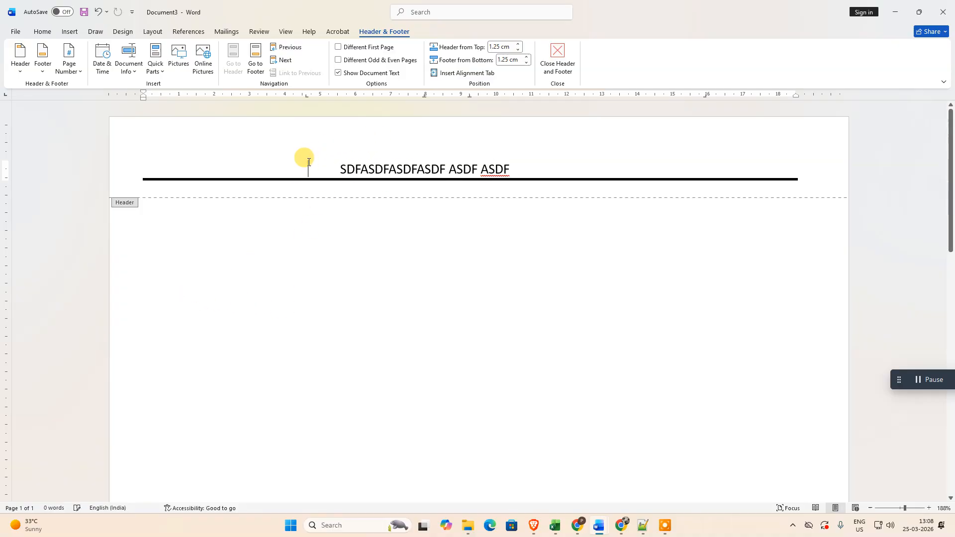
Step: Try to change the header paragraph's bottom border to a 4 ½ pt line in a light orange
click(440, 13)
click(437, 60)
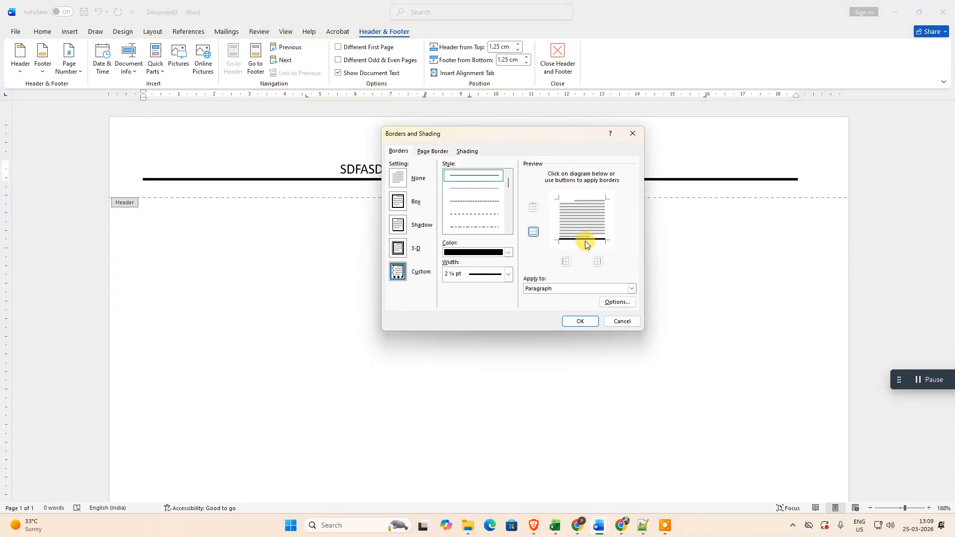
click(507, 274)
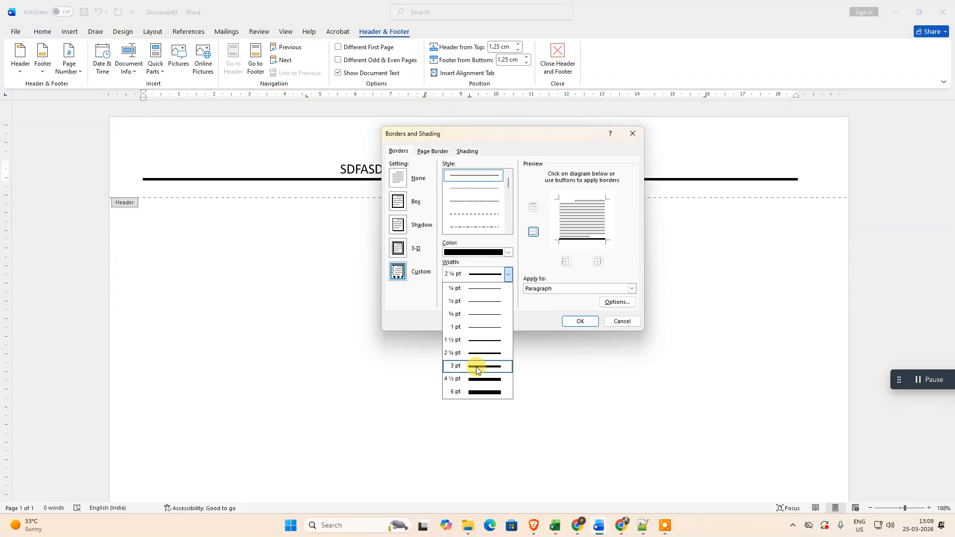
click(475, 380)
click(472, 251)
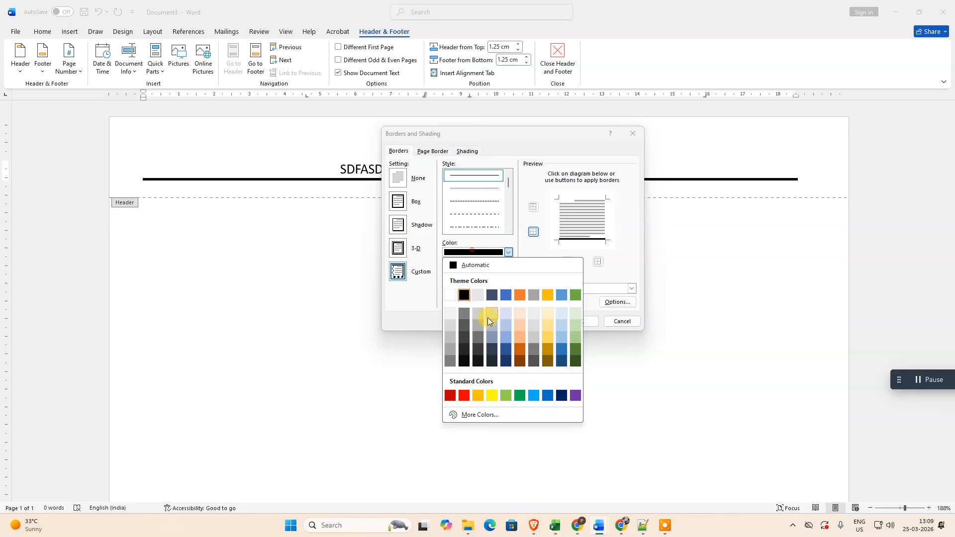
click(521, 323)
click(572, 321)
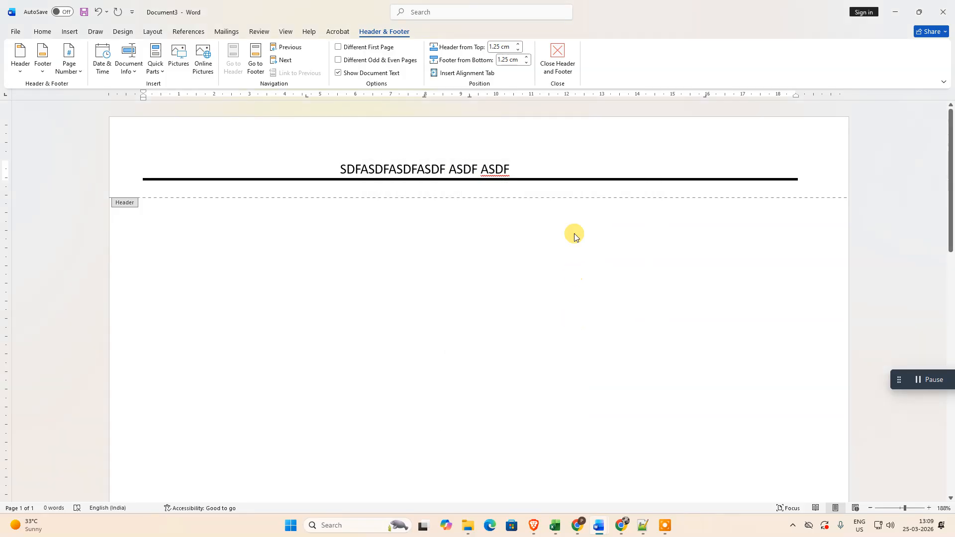
triple_click(557, 176)
click(638, 172)
triple_click(645, 180)
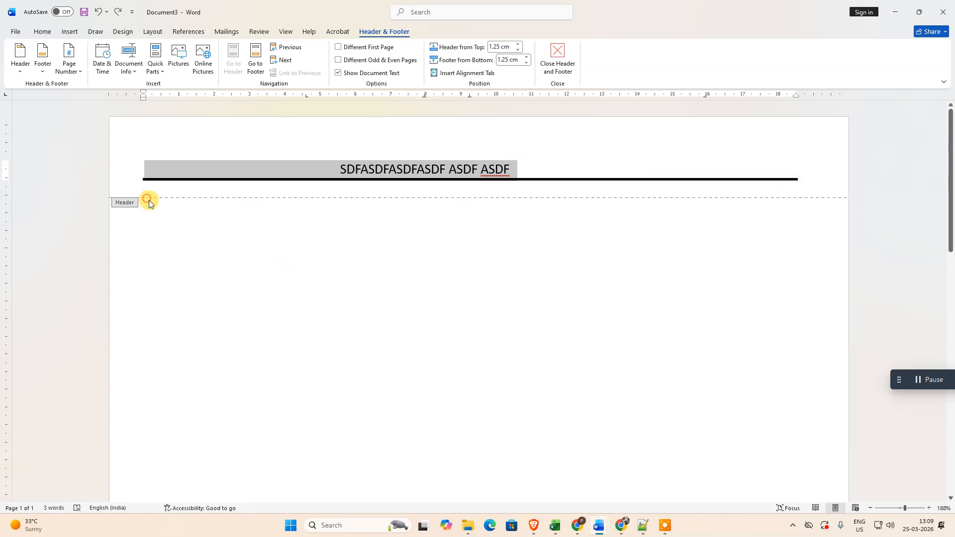
scroll(508, 315, down, 5)
scroll(514, 305, up, 3)
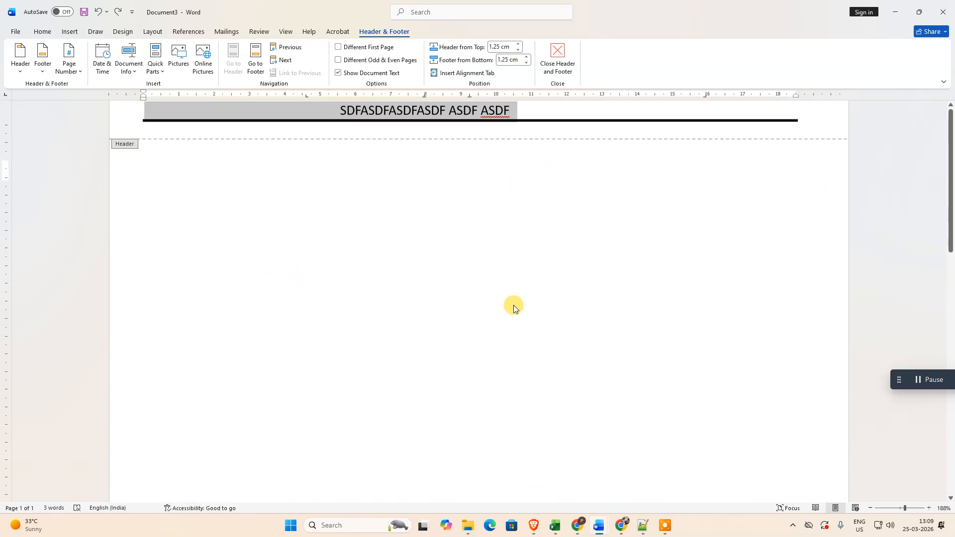
double_click(513, 306)
double_click(294, 168)
click(323, 181)
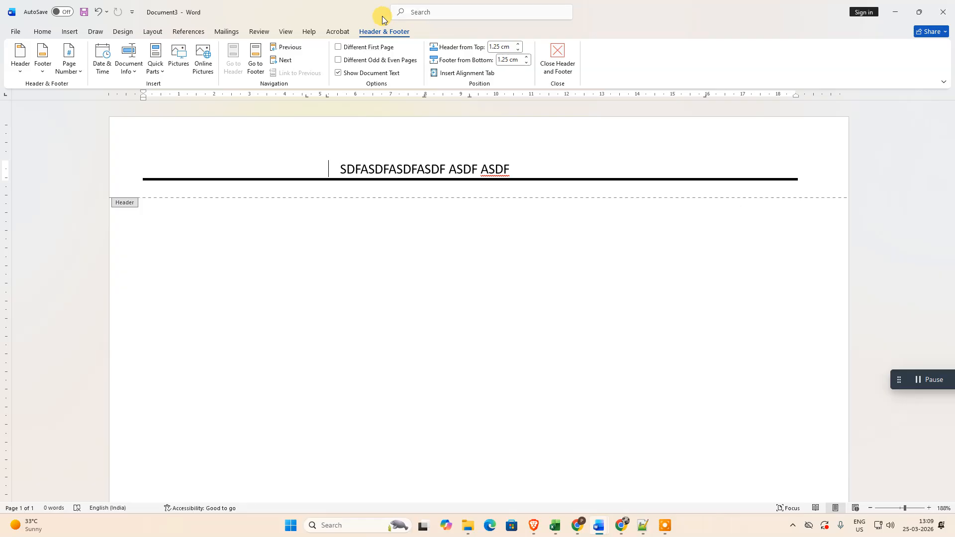
click(366, 34)
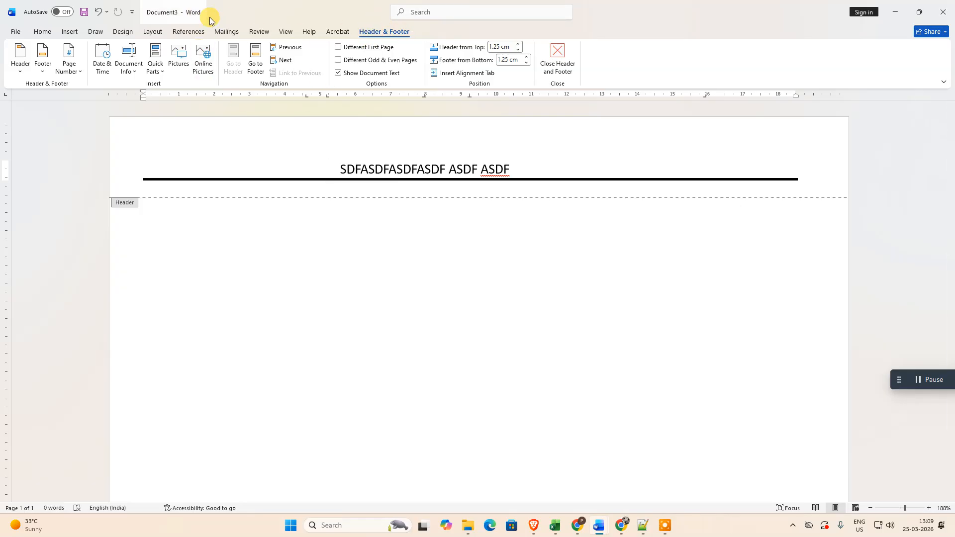
Step: Try clearing the header's border while choosing blue as the border colour, and undo the border removal
click(385, 167)
click(452, 19)
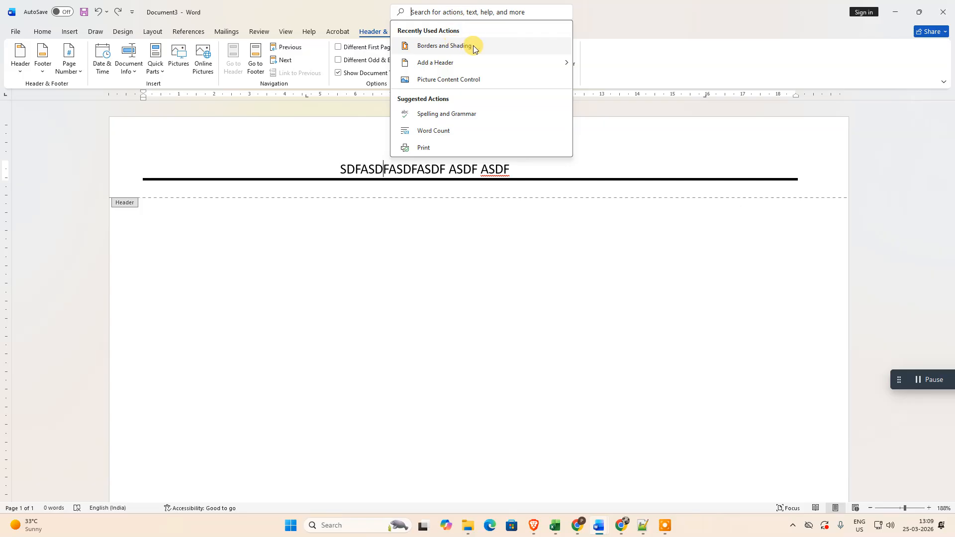
click(472, 45)
drag(525, 134, 706, 132)
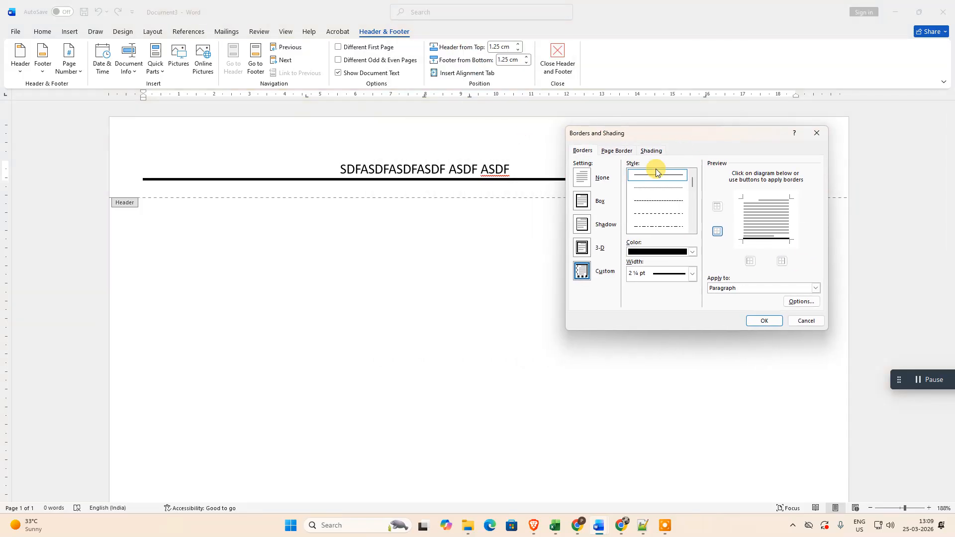
click(580, 179)
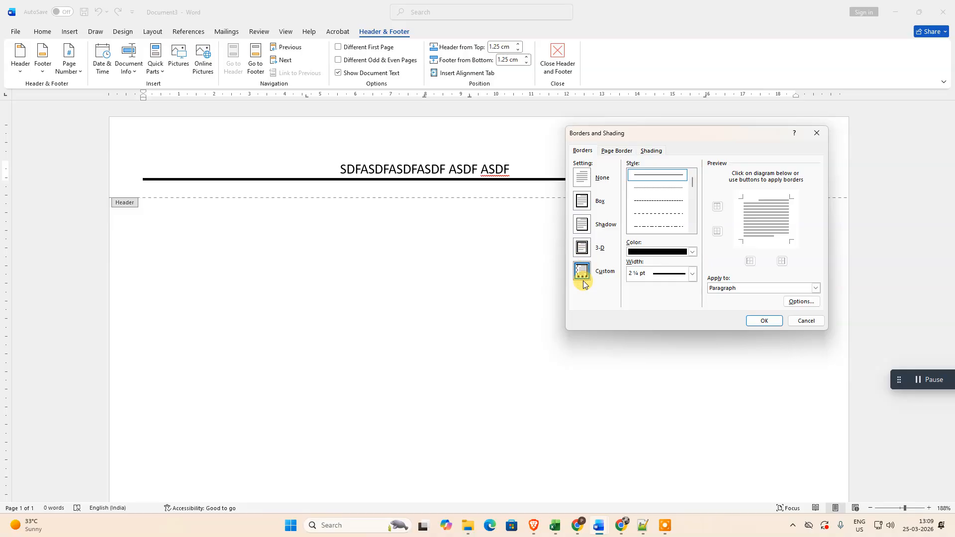
click(653, 252)
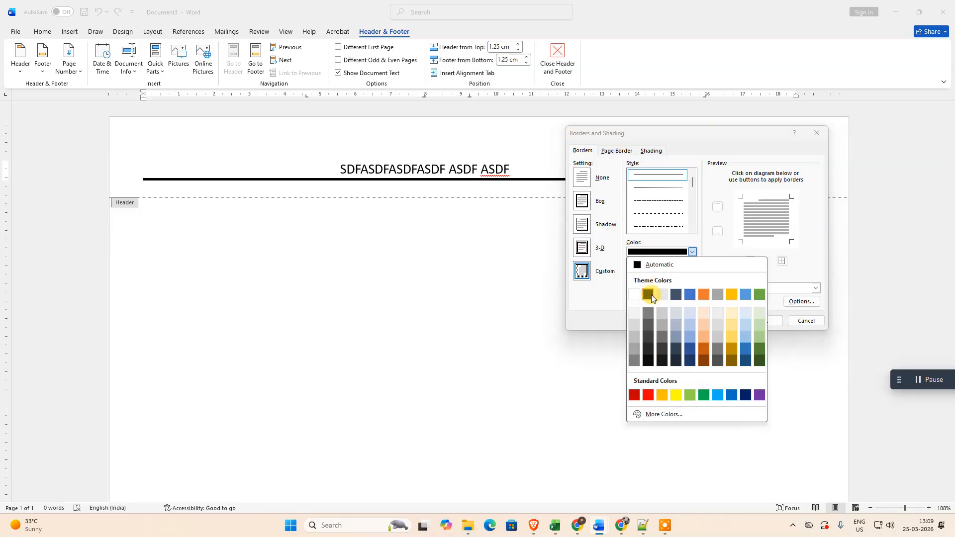
click(694, 296)
click(766, 322)
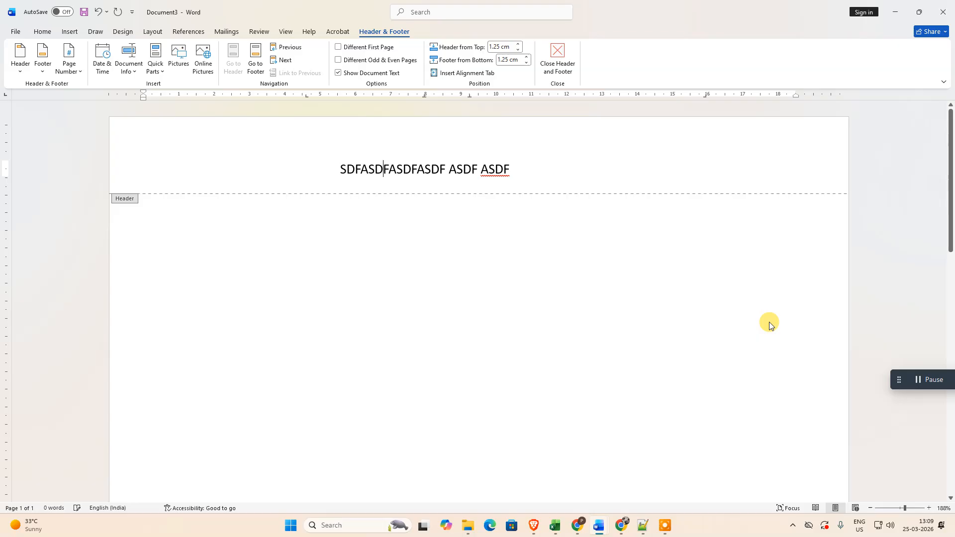
key(ctrl+z)
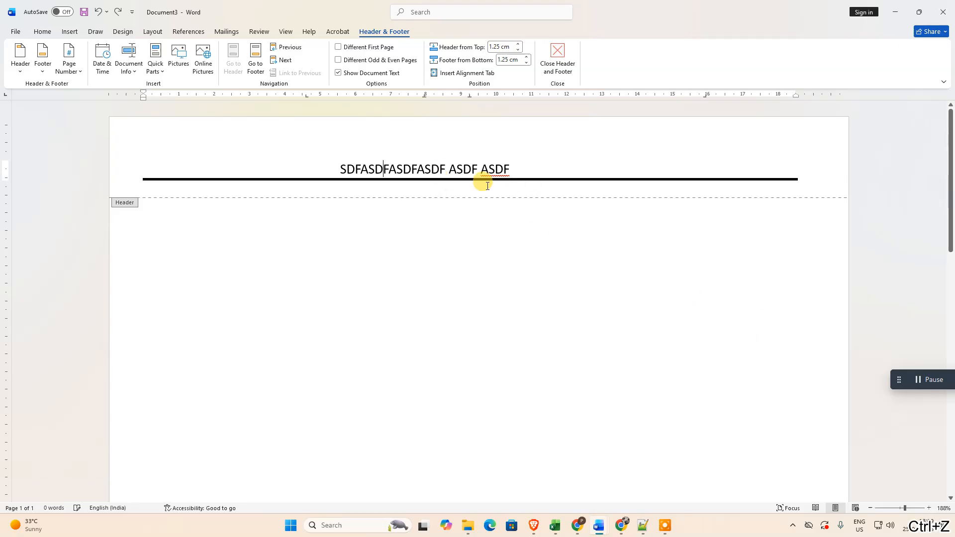
click(444, 15)
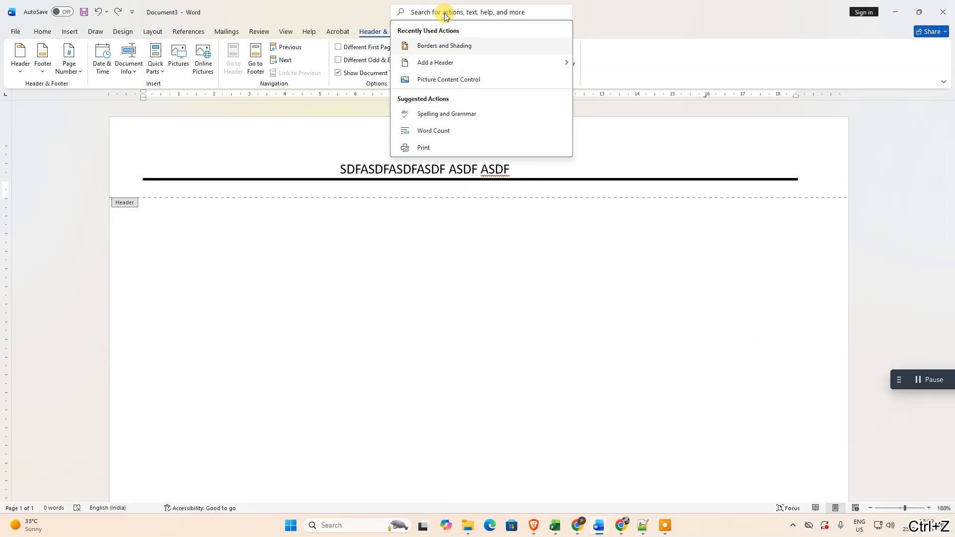
click(533, 253)
key(ctrl+z)
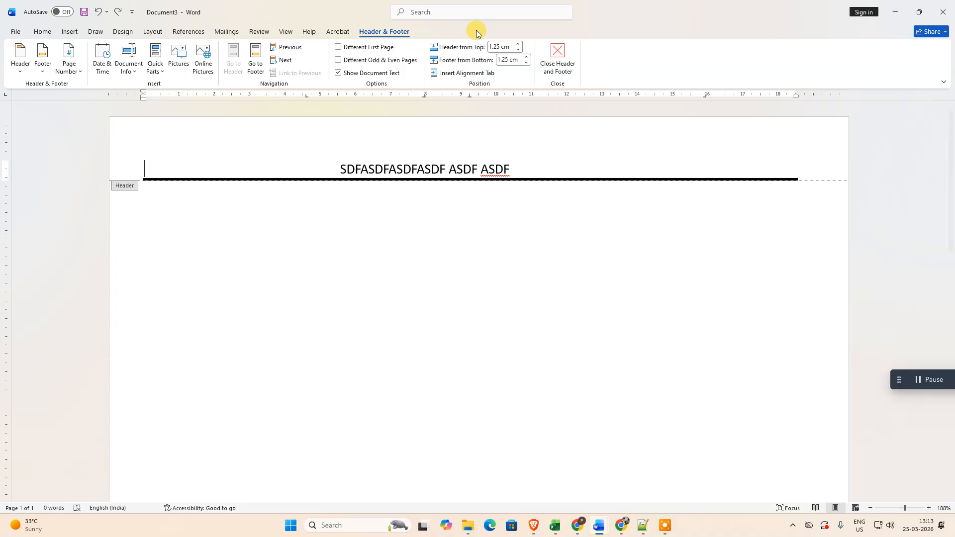
Step: Clear the header paragraph's border setting and apply a solid orange 2 ¼ pt border along its bottom only
click(454, 13)
text(b)
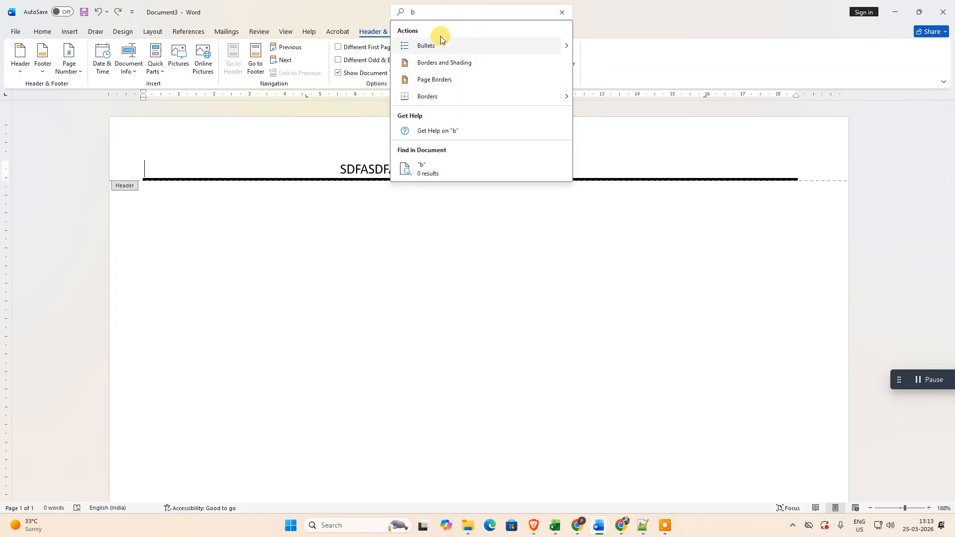
click(448, 62)
click(583, 179)
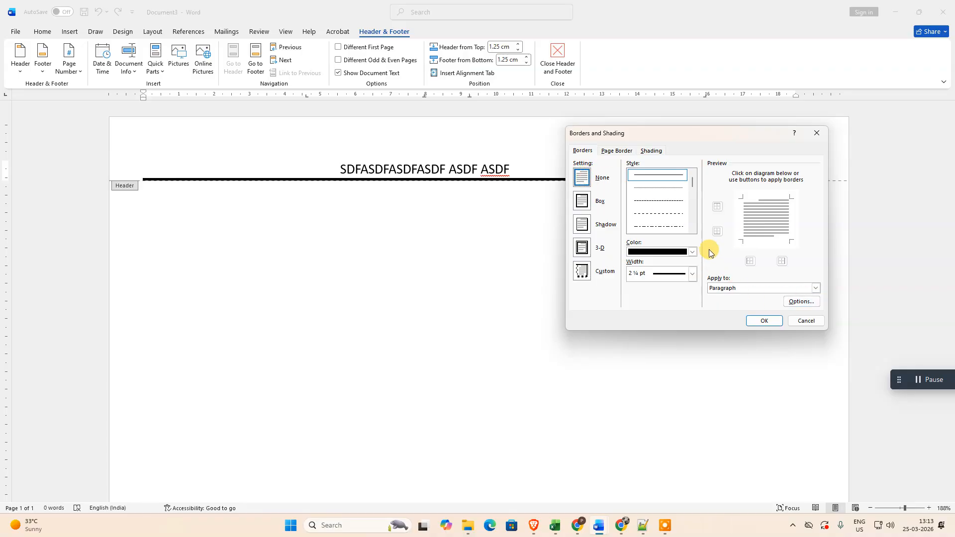
click(692, 251)
click(702, 295)
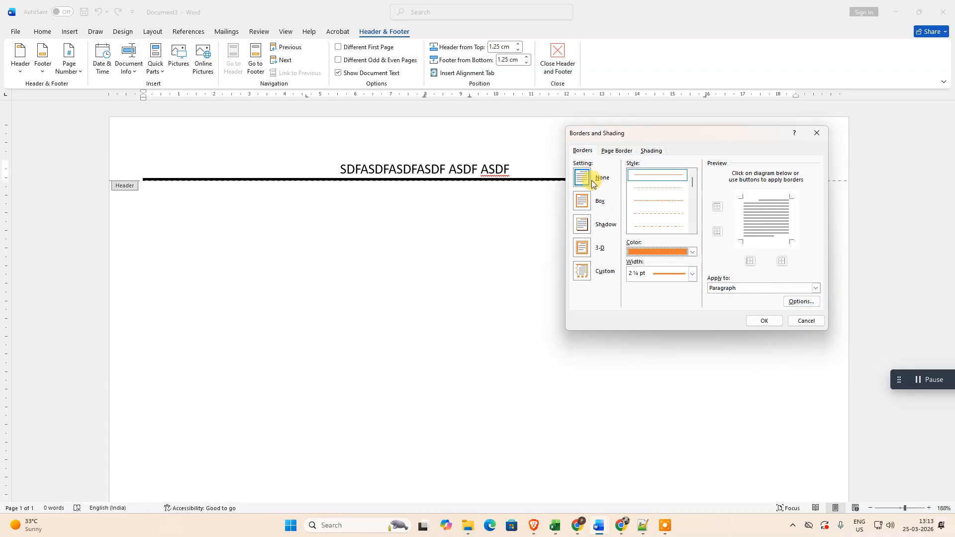
click(717, 234)
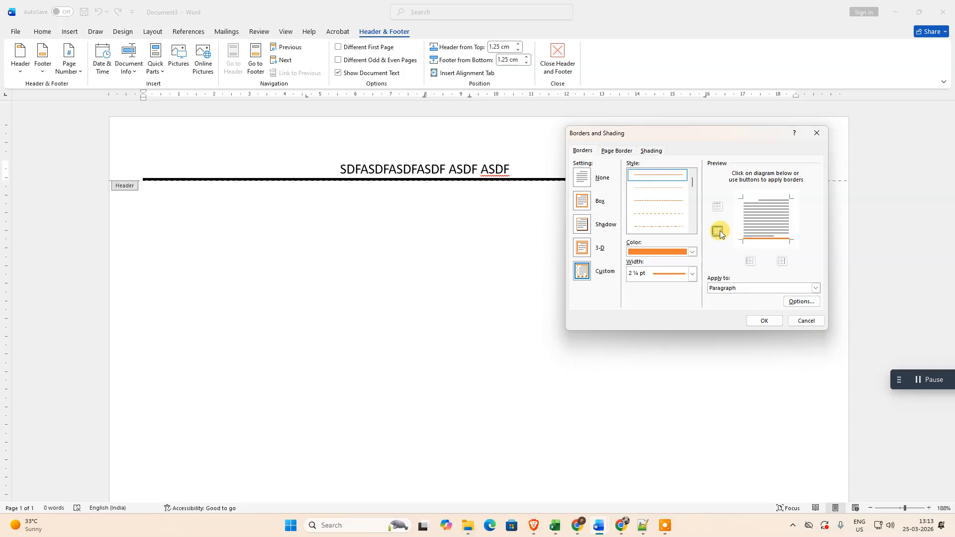
click(762, 321)
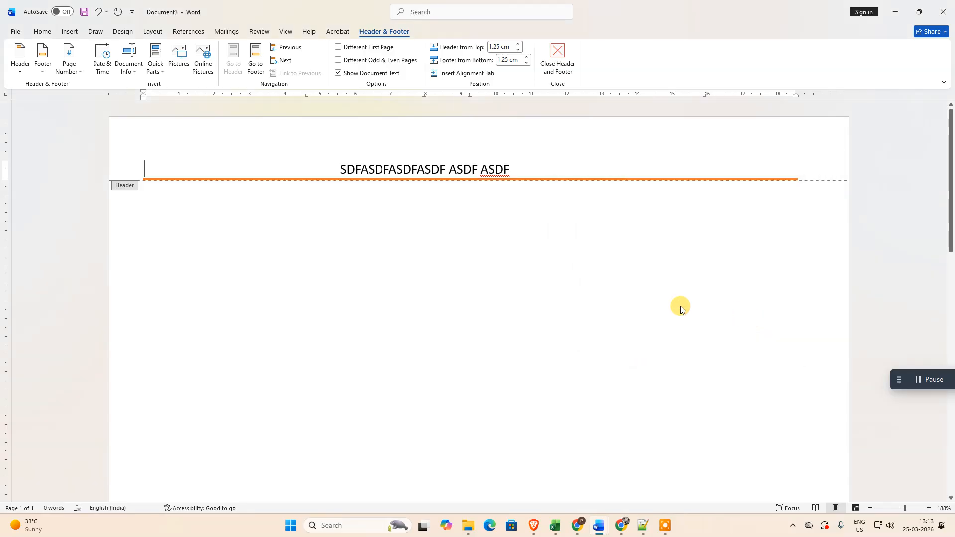
Step: Leave header editing and return to the document body
click(523, 169)
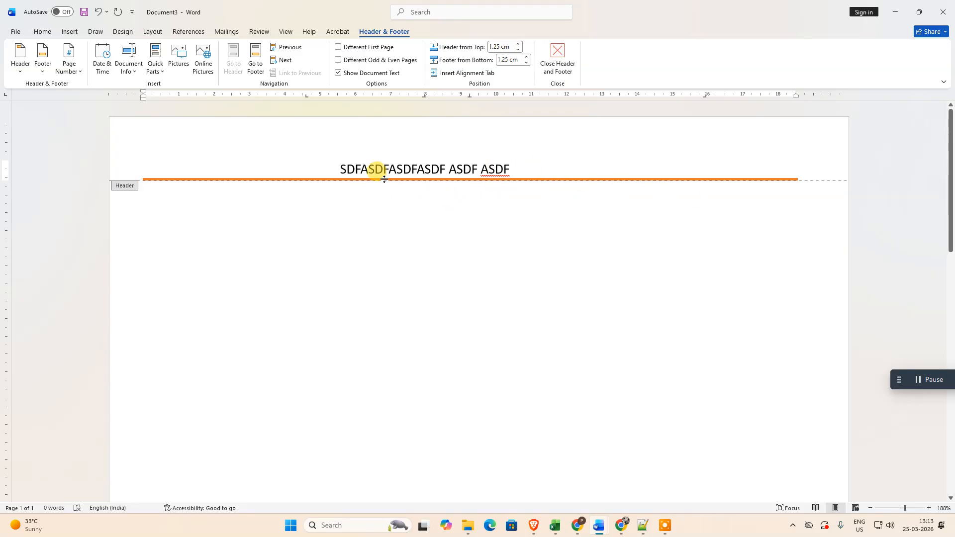
scroll(298, 231, down, 10)
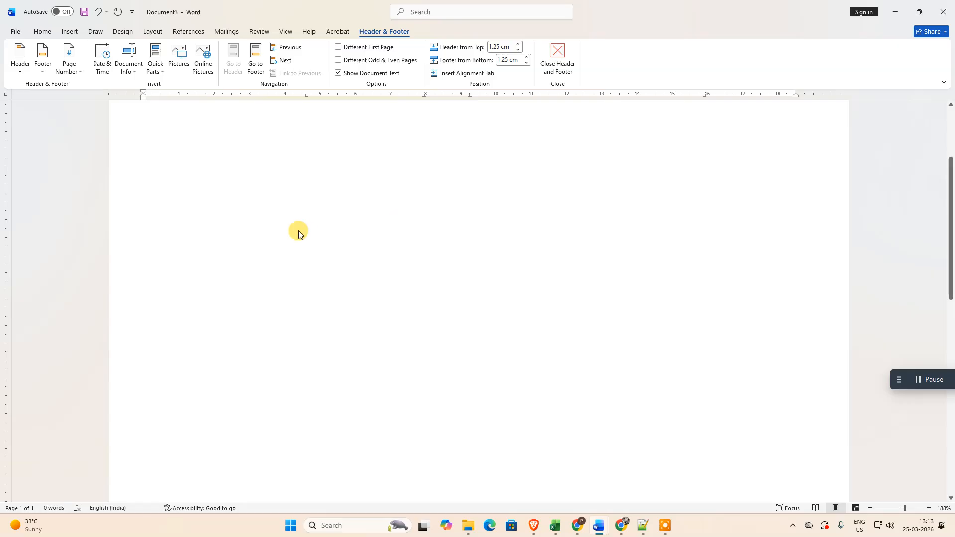
click(254, 442)
double_click(343, 273)
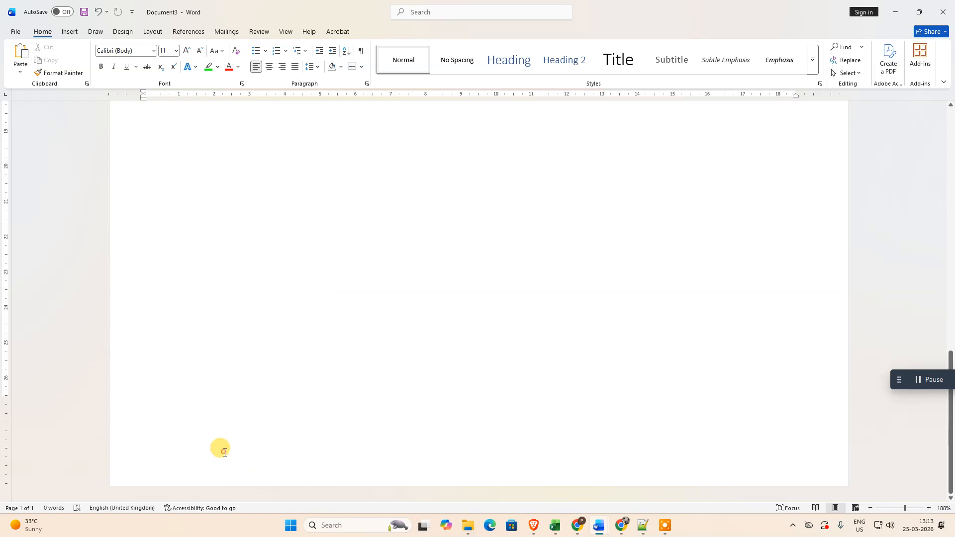
double_click(221, 447)
double_click(343, 336)
Step: Find the footer commands and add a built-in footer with a single left-aligned text placeholder
click(470, 14)
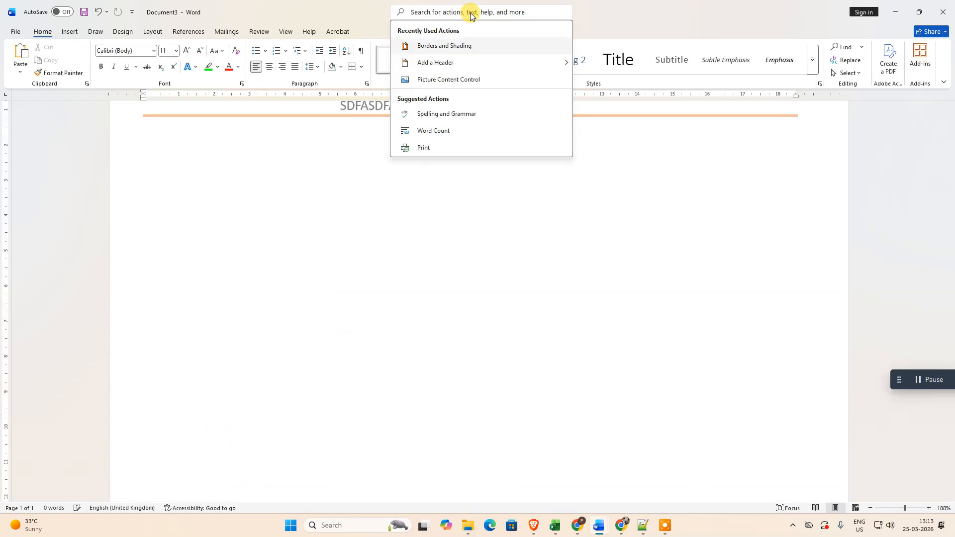
text(fo)
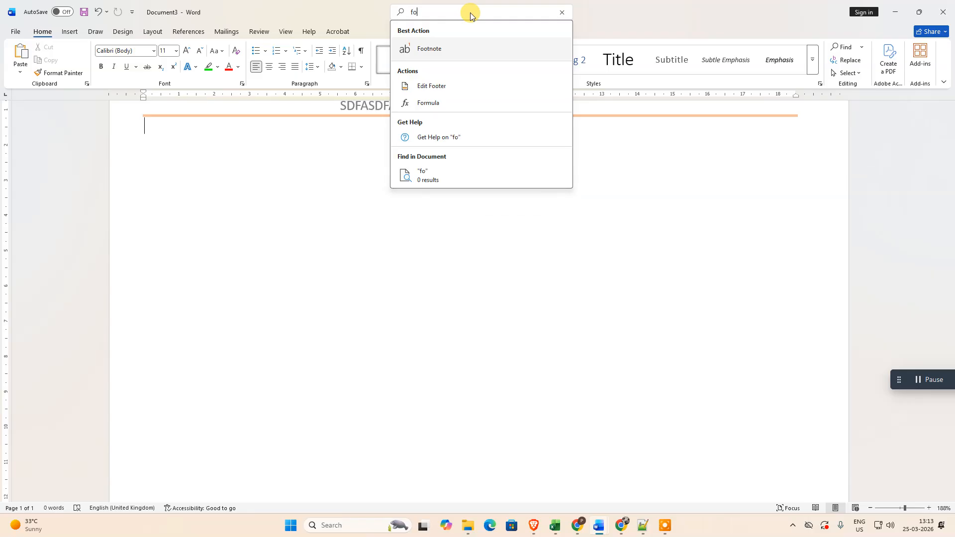
text(oter)
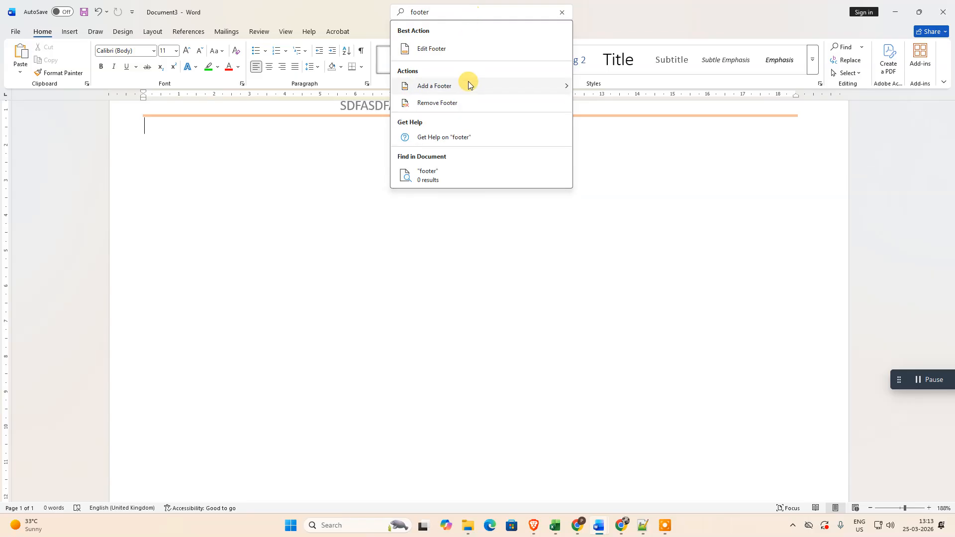
mouse_move(468, 84)
click(621, 122)
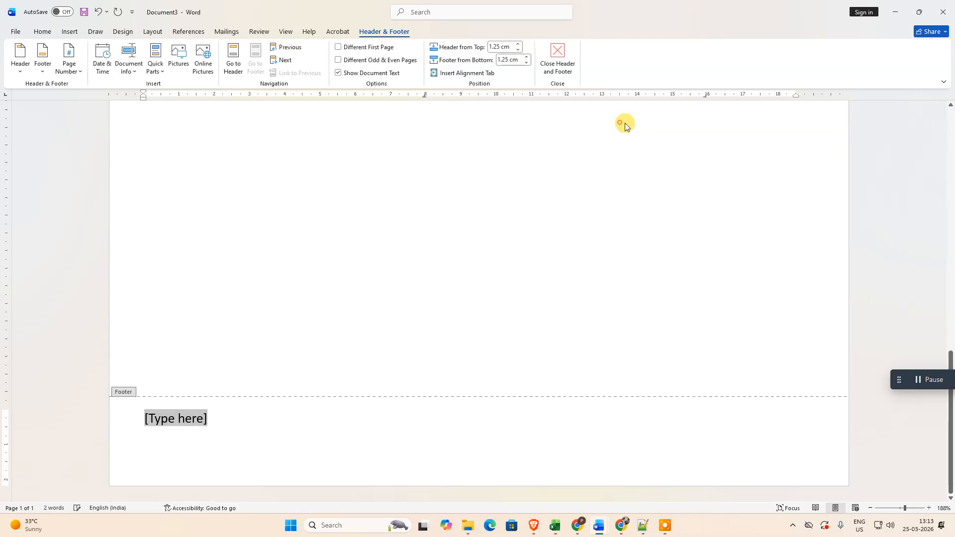
Step: Replace the footer placeholder with adfasdfasdf and delete that text
text(adfasdfasdf)
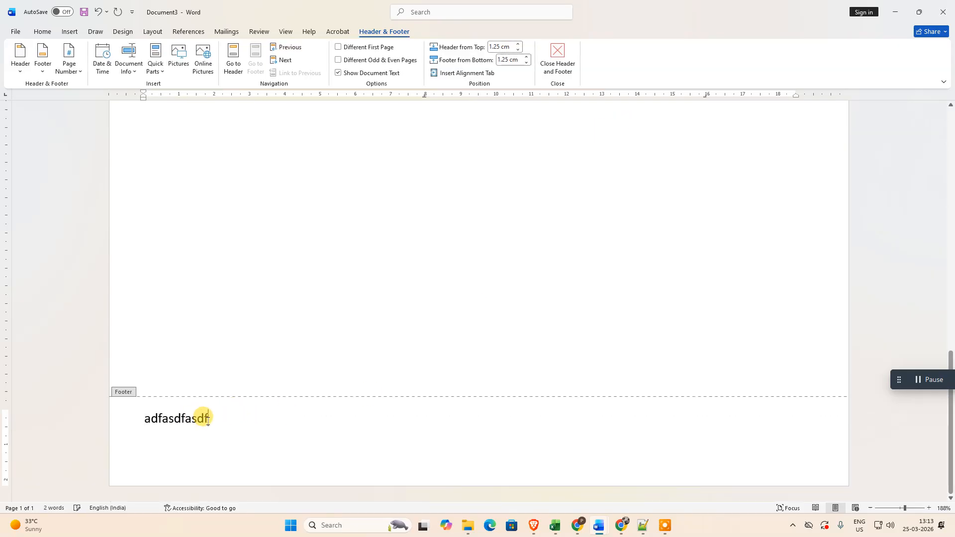
drag(213, 419, 142, 420)
key(Delete)
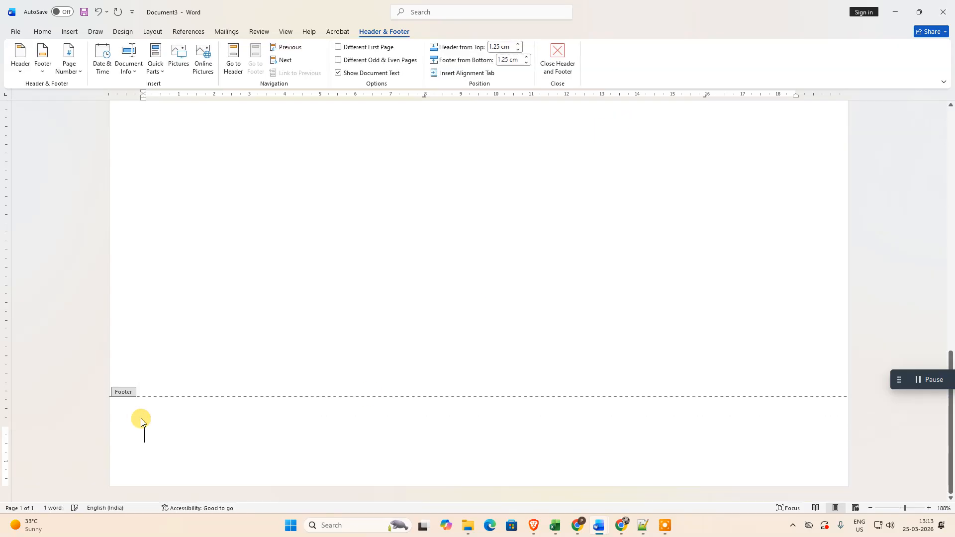
Step: Apply a solid orange 1 ½ pt border along only the bottom of the empty footer paragraph using Borders and Shading
click(433, 11)
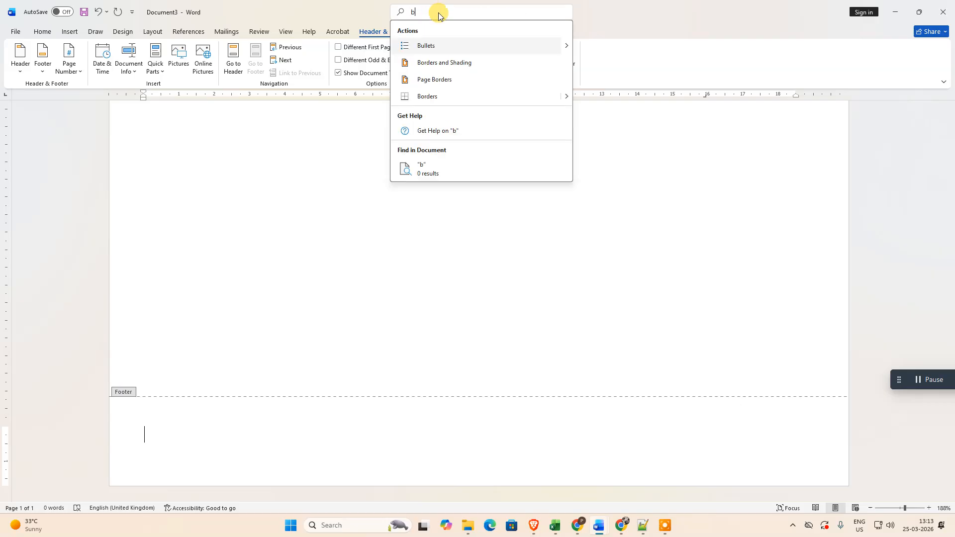
click(490, 60)
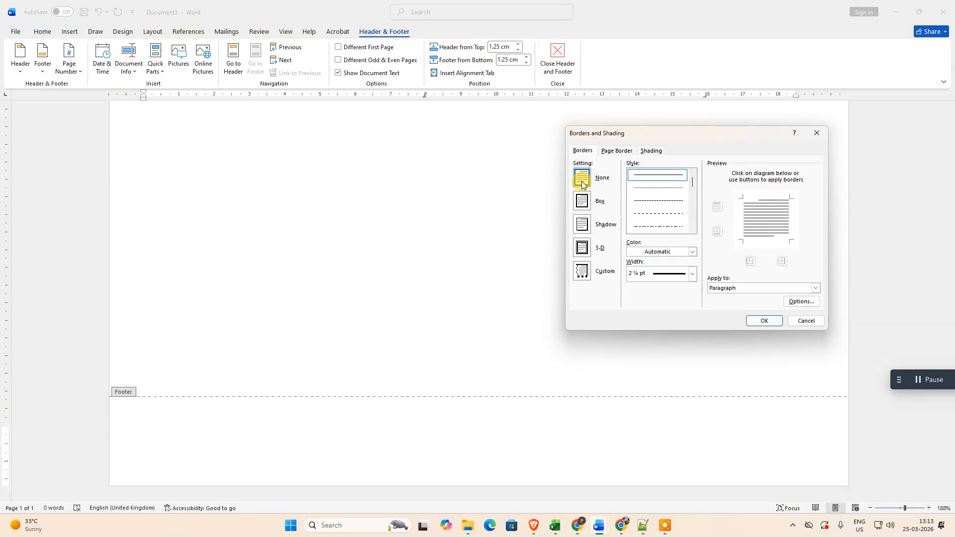
click(657, 178)
click(692, 252)
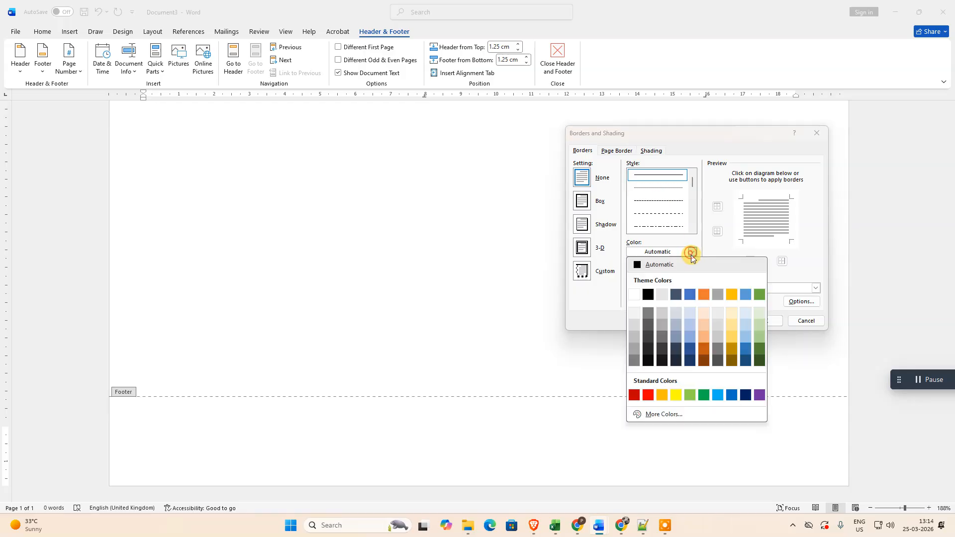
click(701, 295)
click(691, 274)
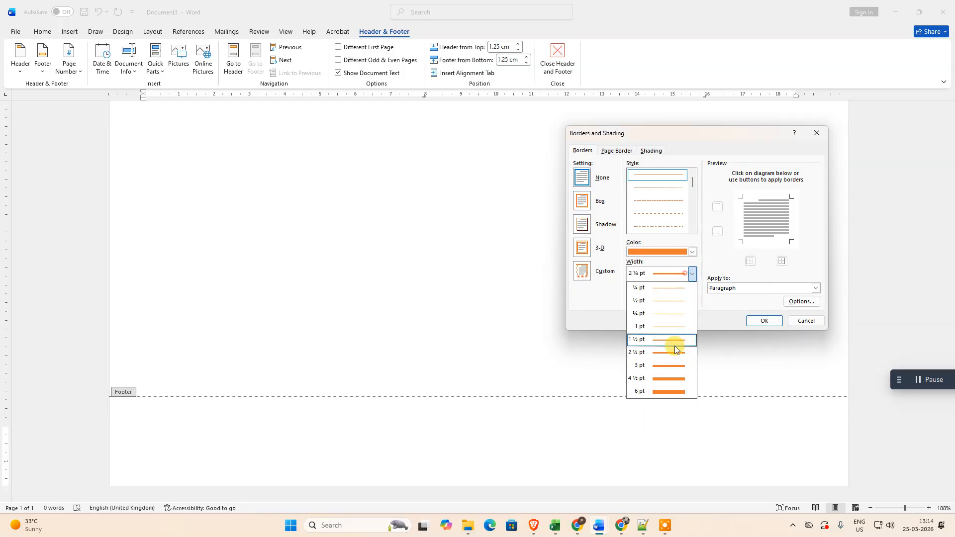
click(672, 340)
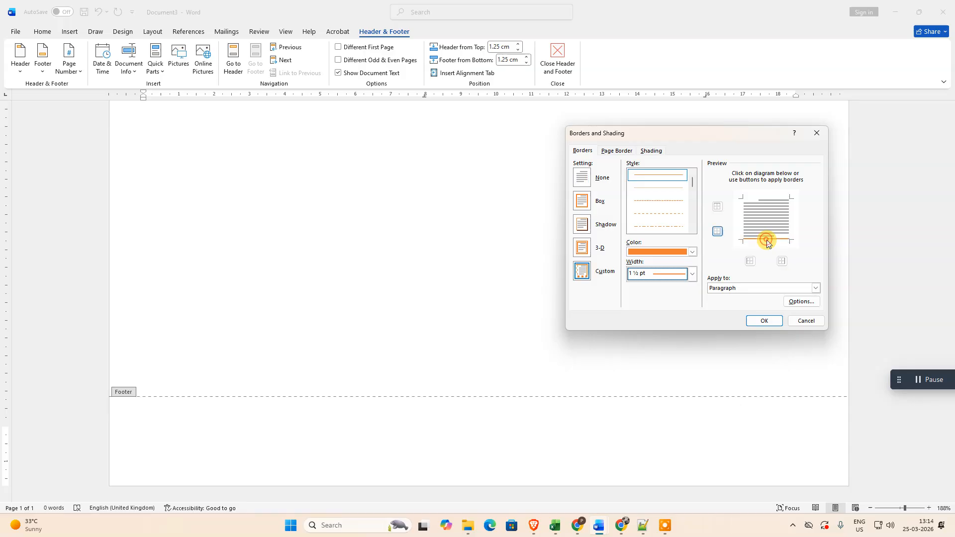
click(719, 206)
click(718, 206)
click(764, 321)
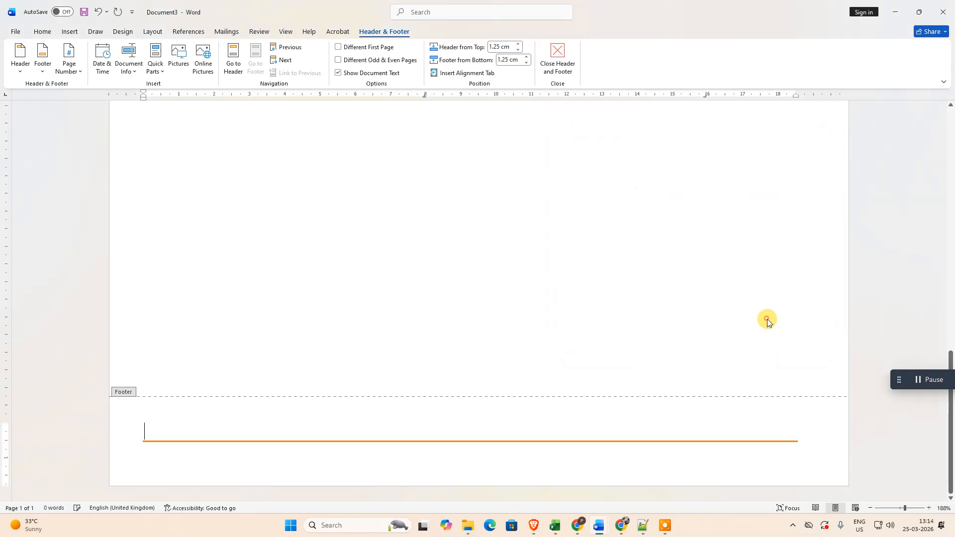
Step: Enter asdfasdfasdfsadfasdfasfasdf as the footer text above the orange line and centre it
text(asdfasdfasdfsadfasdfasfasdf)
drag(314, 431, 122, 423)
click(53, 34)
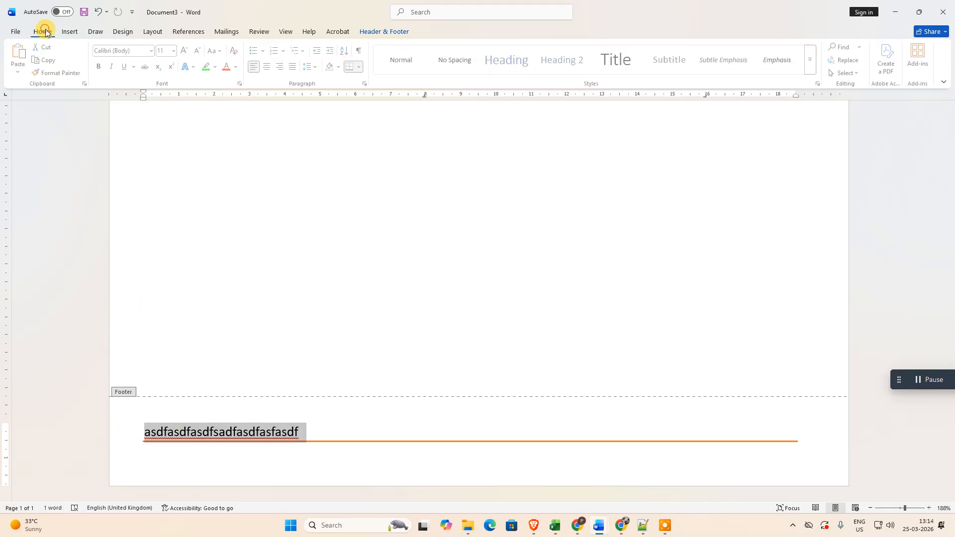
click(280, 67)
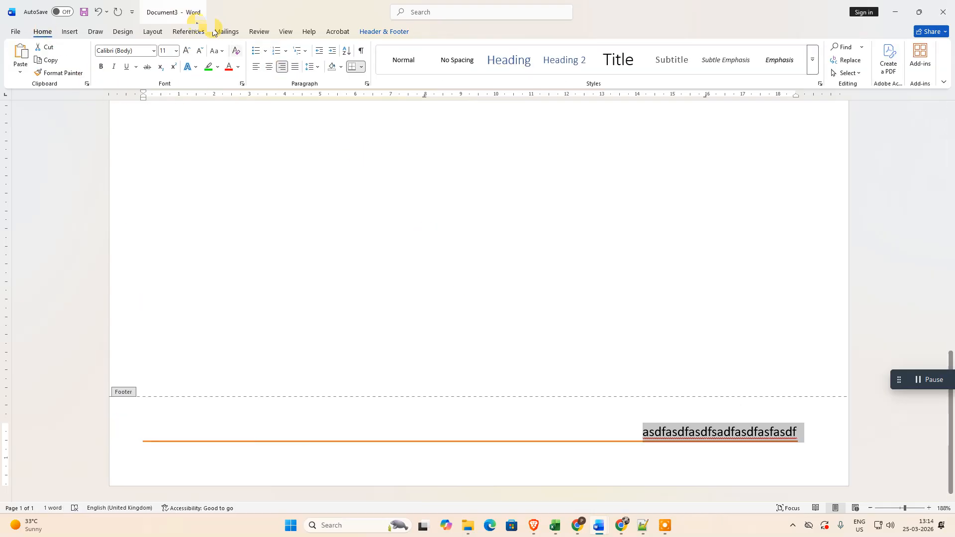
click(269, 67)
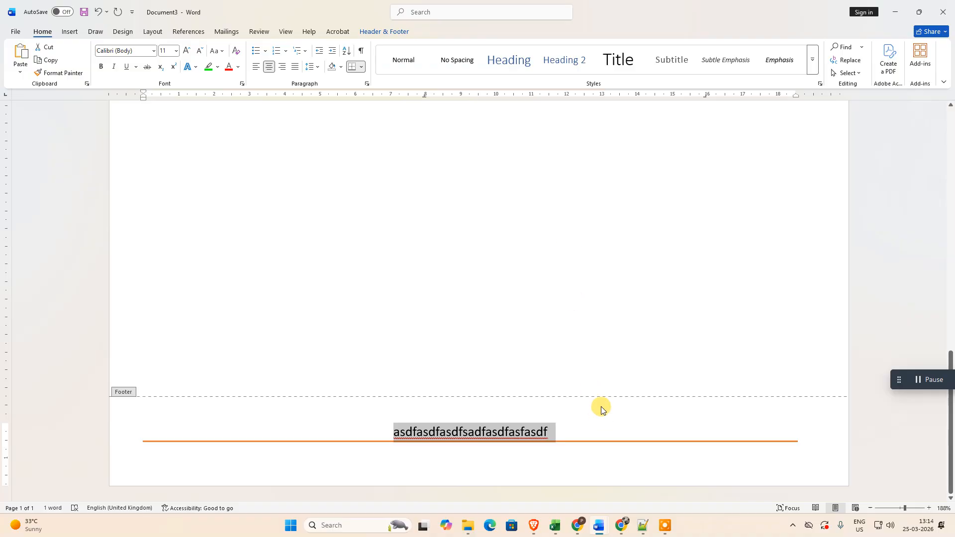
scroll(565, 300, up, 10)
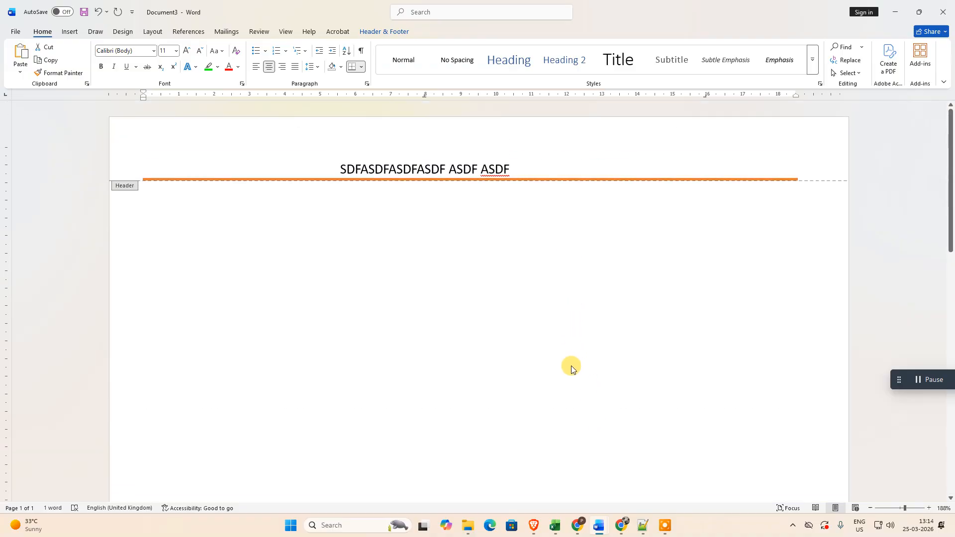